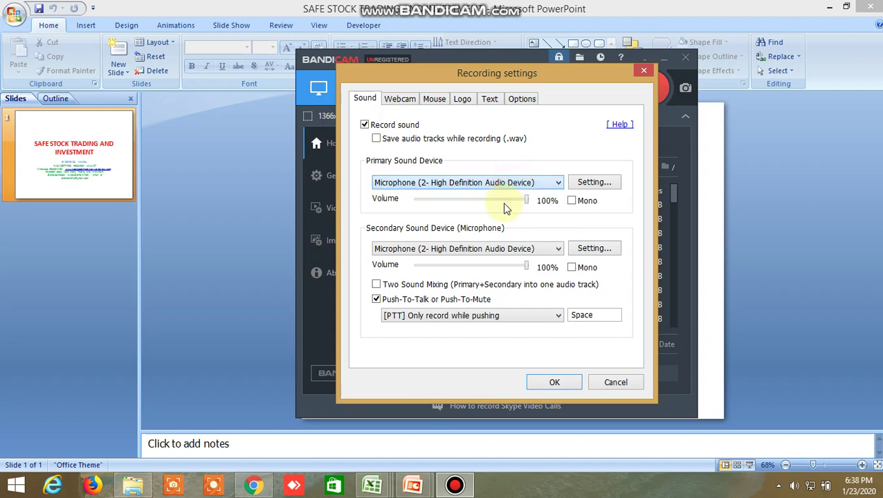
# Set the primary and secondary sound devices to Microphone (2- High Definition Audio Device), apply the recording settings and minimize the recorder.
pyautogui.click(509, 184)
pyautogui.click(510, 224)
pyautogui.click(511, 249)
pyautogui.click(505, 299)
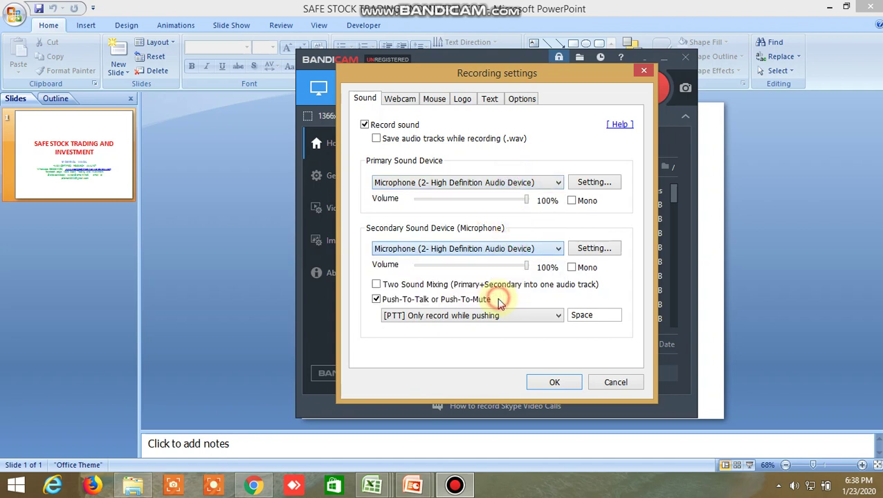
pyautogui.click(549, 384)
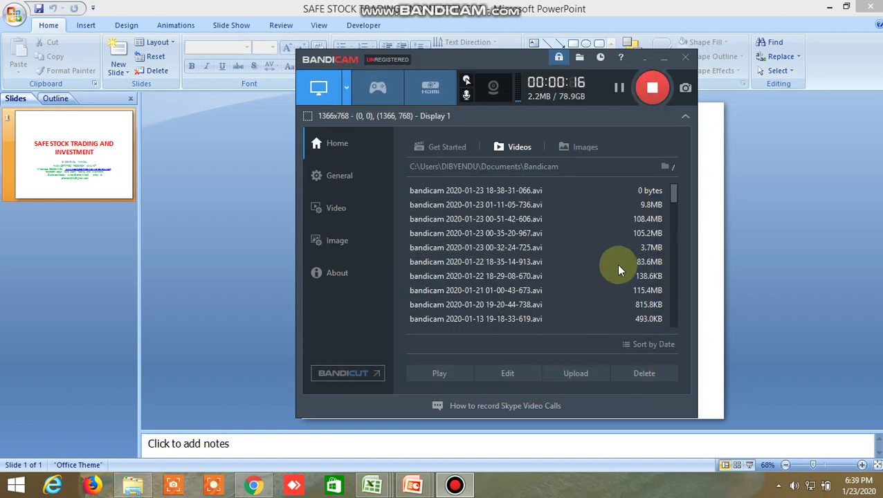
pyautogui.click(665, 60)
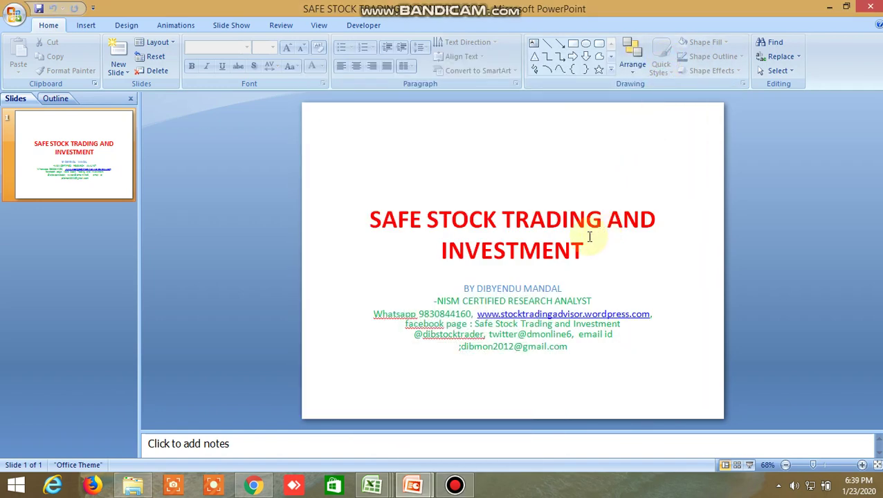
# Show the DISCALAIMER presentation, and return to the SAFE STOCK TRADING AND INVESTMENT title slide.
pyautogui.moveTo(413, 484)
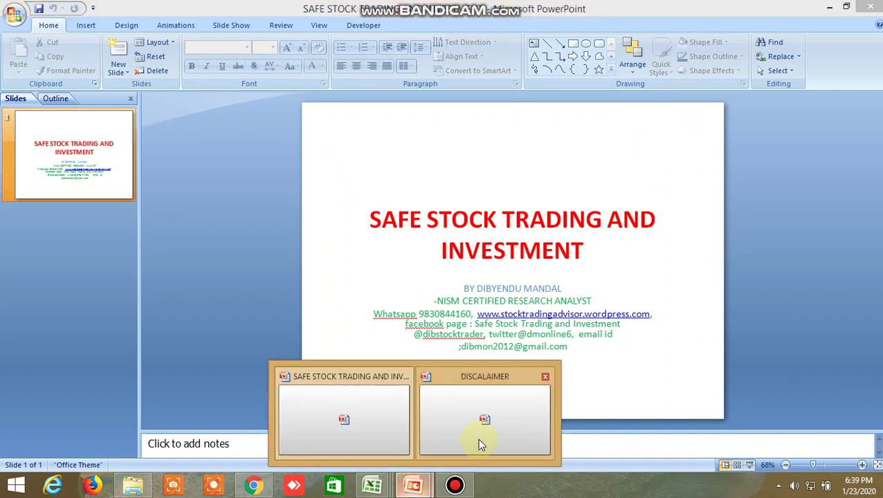
pyautogui.click(481, 445)
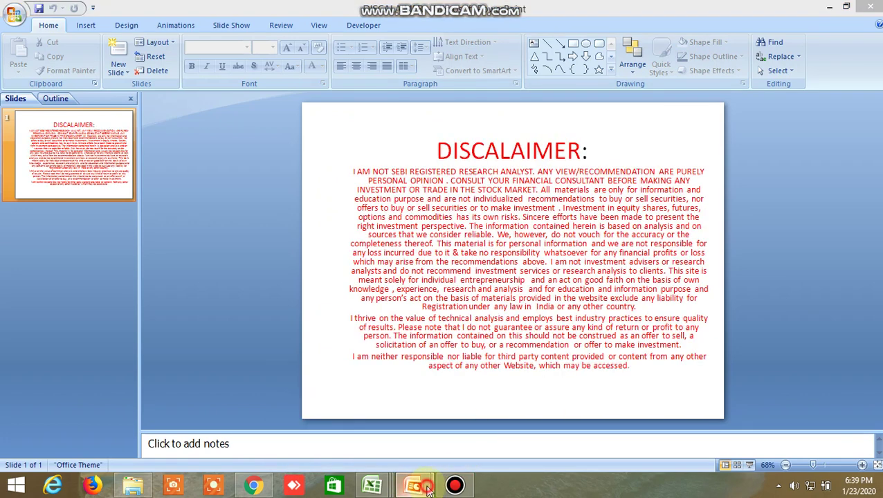
pyautogui.moveTo(414, 484)
pyautogui.click(361, 420)
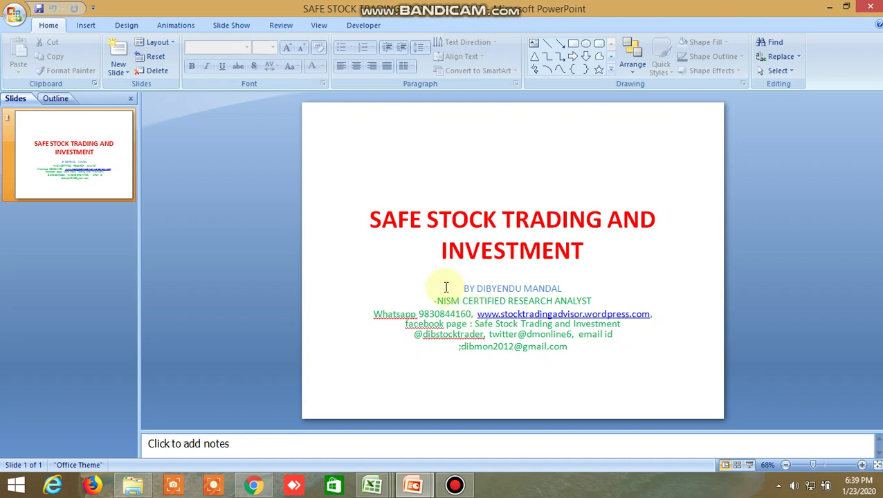
# Switch to Excel and view the screener workbook and BUY LEVEL AND SELL LEVEL 3 (2), ending on the workbook with the INSIDE THE BAR WITH NR7 sheet.
pyautogui.click(373, 485)
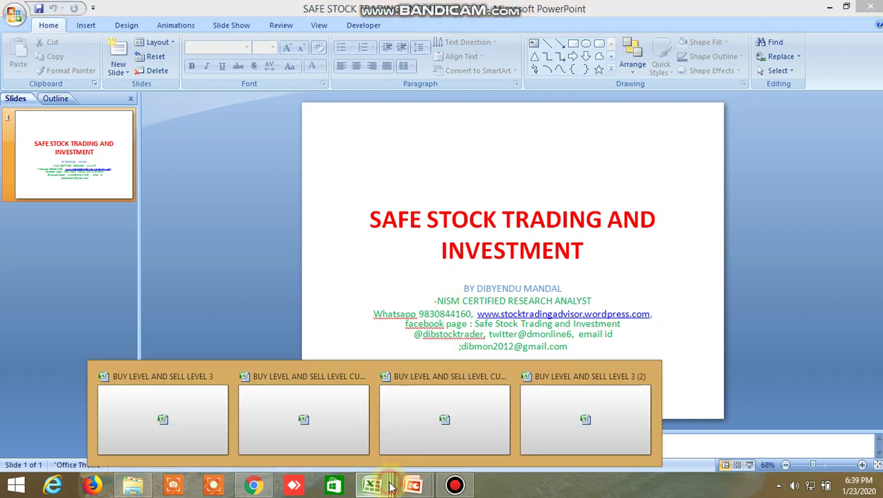
pyautogui.click(460, 421)
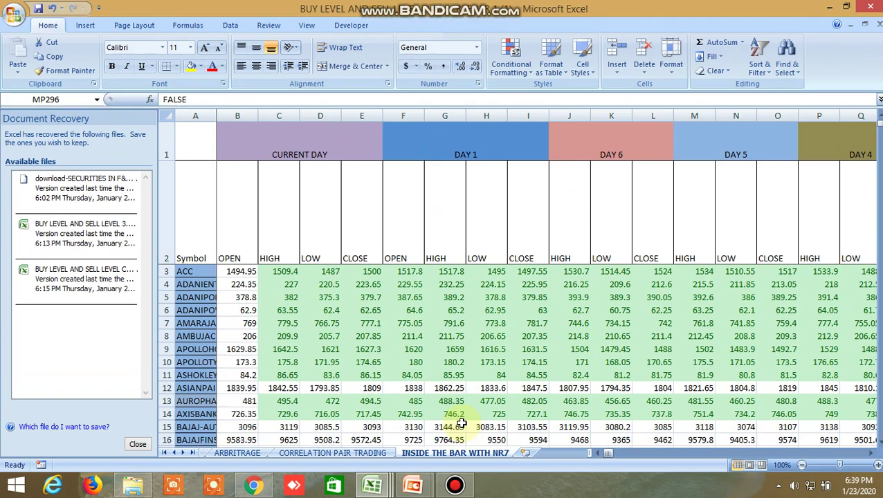
pyautogui.click(372, 485)
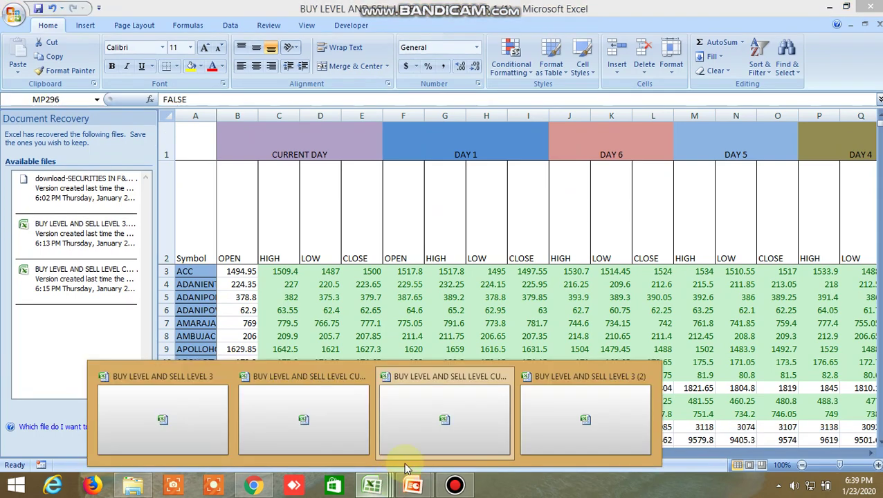
pyautogui.click(584, 417)
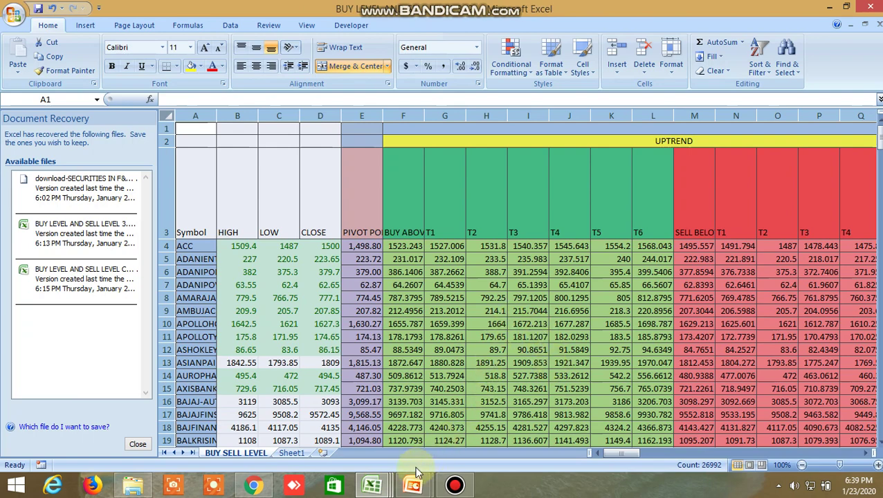
pyautogui.click(373, 485)
pyautogui.click(449, 423)
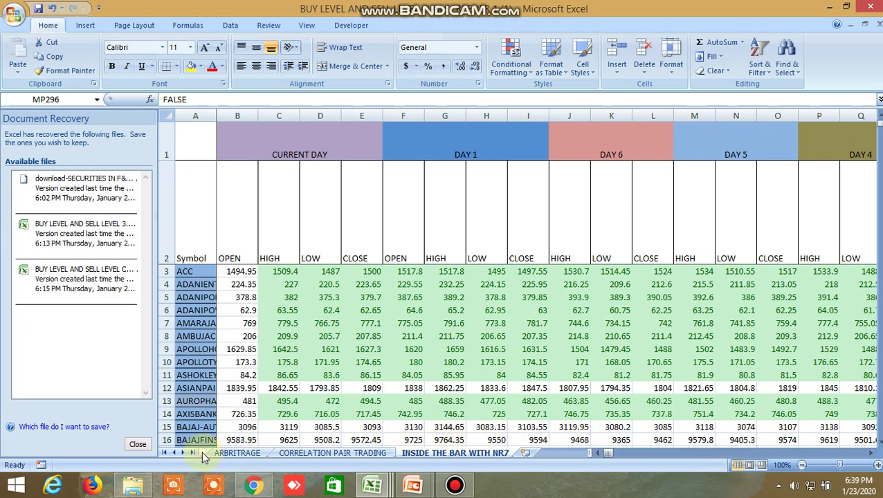
# Open the ALLBUY SELL LEVELSCUM SCREENER1 sheet and show its first columns with BUY LEVEL AND SELL LEVELS 1.
pyautogui.click(177, 452)
pyautogui.click(178, 453)
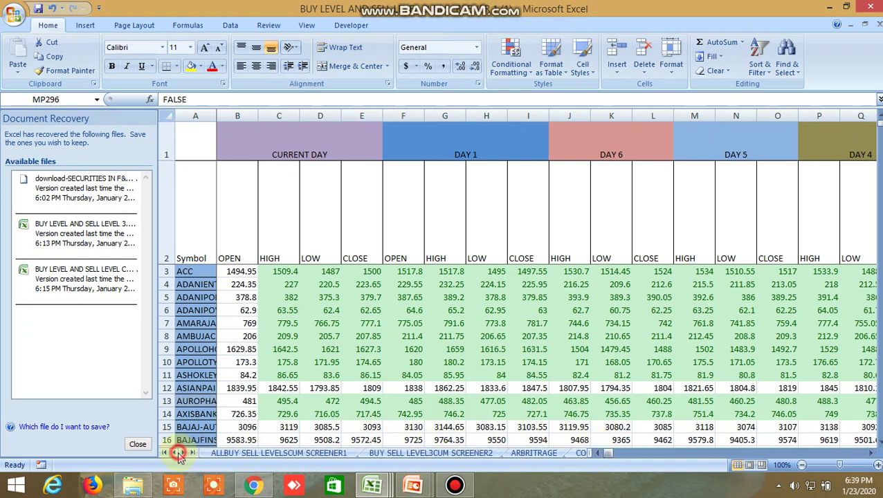
pyautogui.click(265, 453)
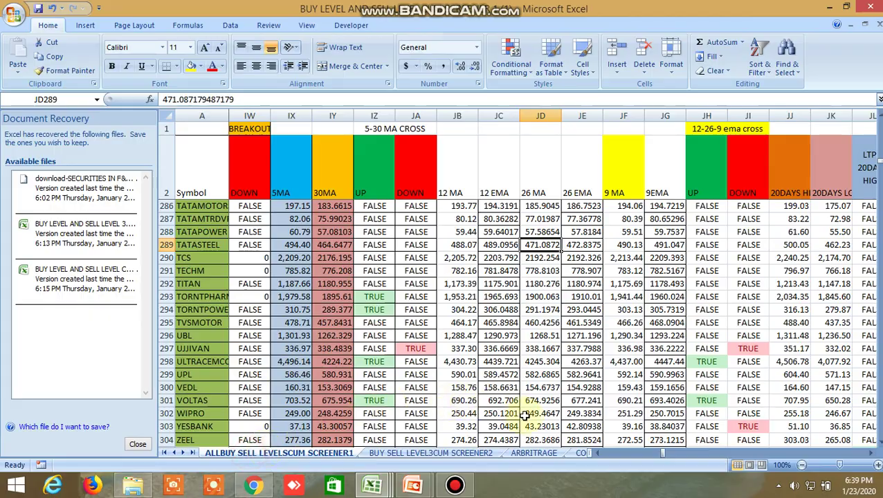
pyautogui.moveTo(661, 451); pyautogui.dragTo(597, 450)
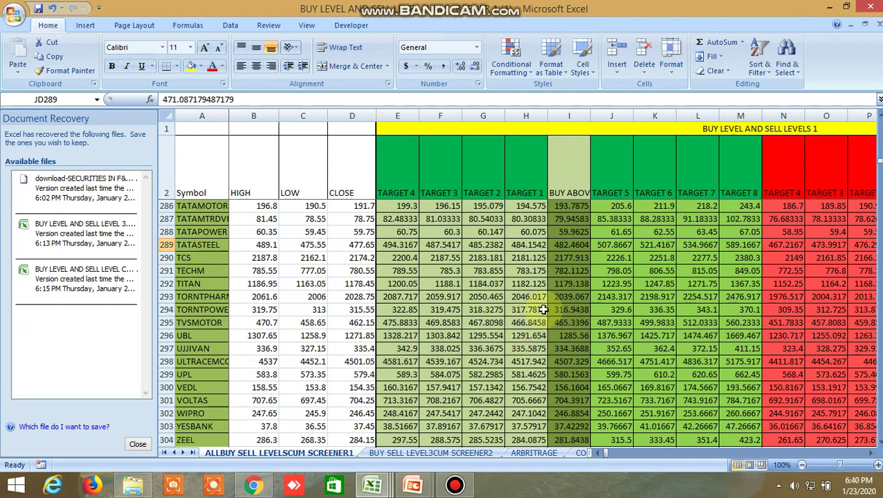
# Look at the files shared in the Safe trade WhatsApp chat and at the Kite dashboard in Chrome, returning to the screener workbook.
pyautogui.click(253, 485)
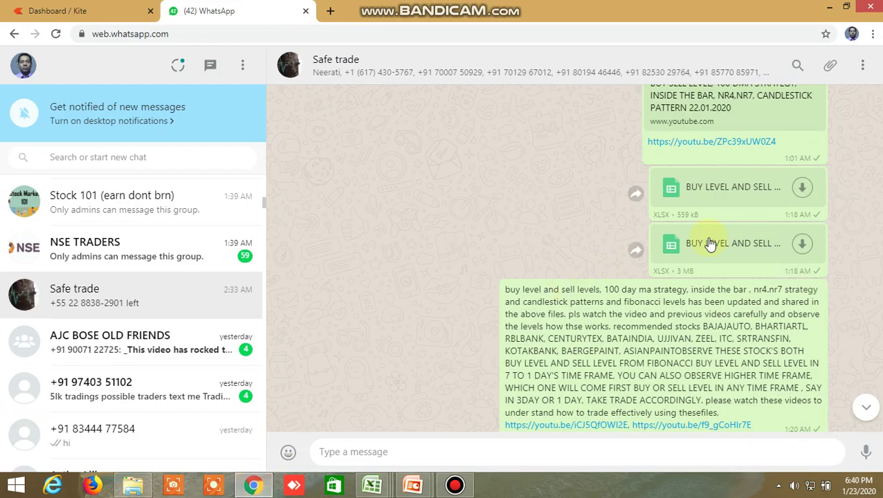
pyautogui.click(372, 484)
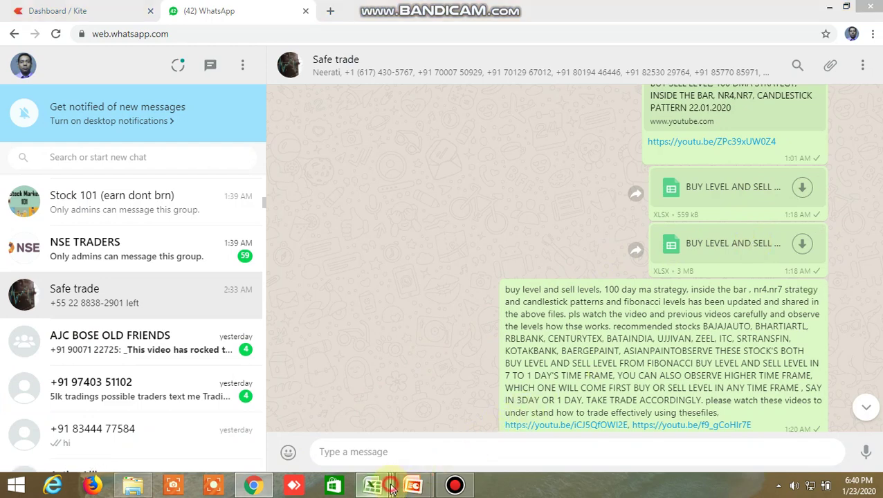
pyautogui.click(488, 423)
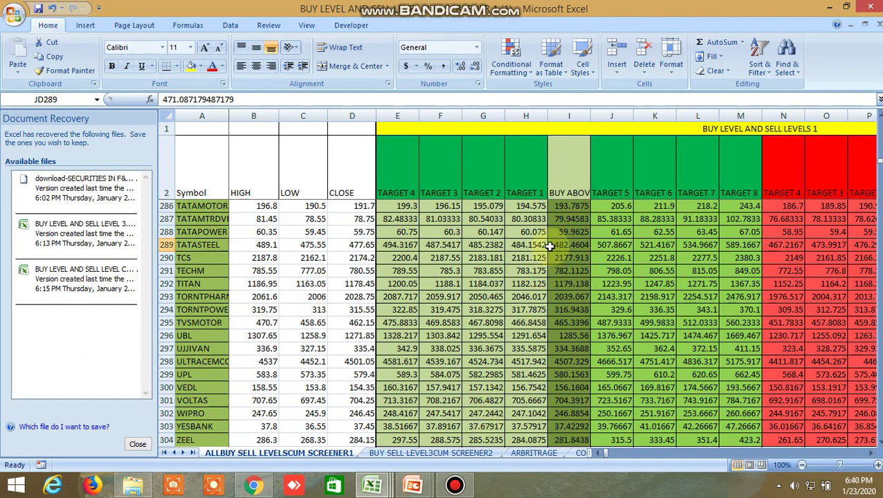
pyautogui.click(257, 487)
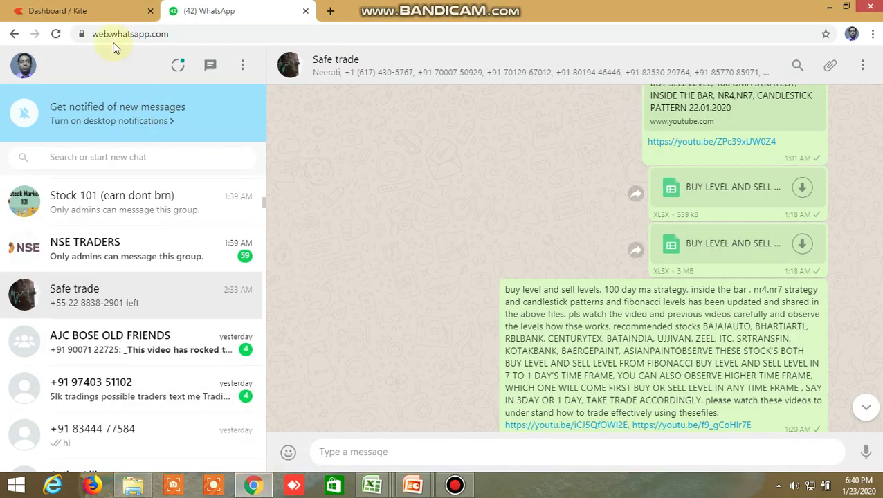
pyautogui.click(102, 14)
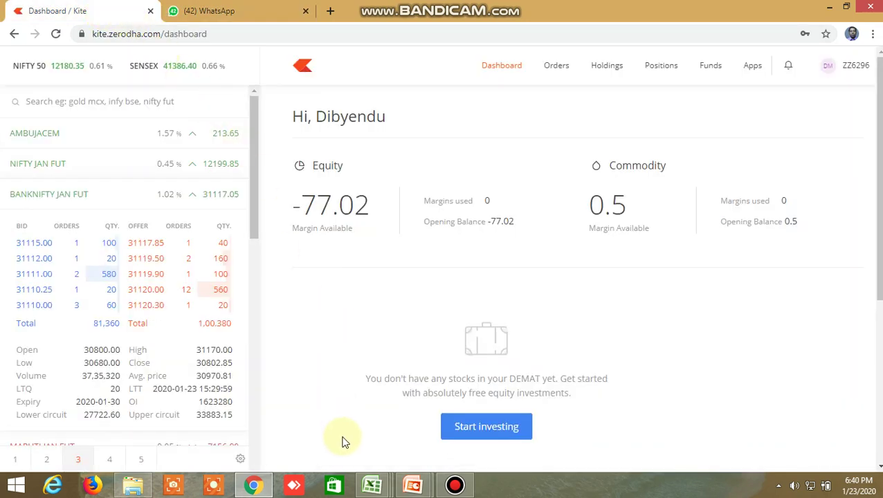
pyautogui.click(371, 484)
pyautogui.click(448, 423)
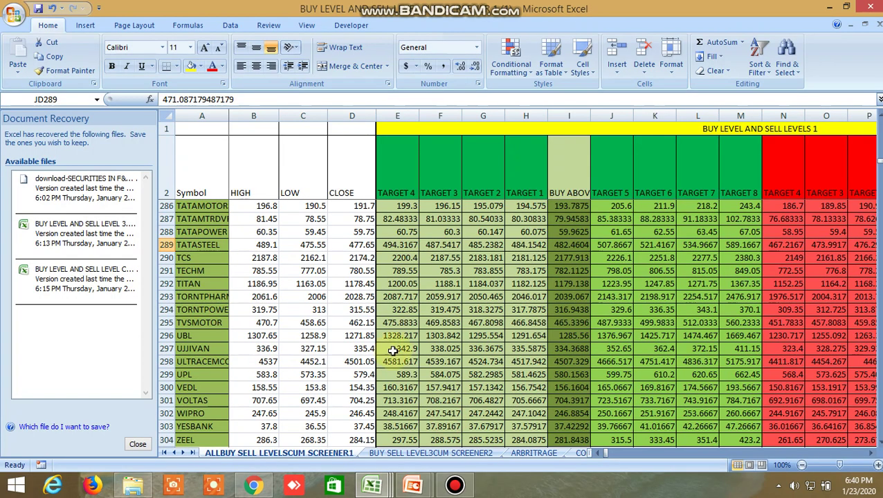
# Review the buy and sell level rows of the screener sheet back up to the first symbols, starting at ACC.
pyautogui.scroll(20, 501, 311)
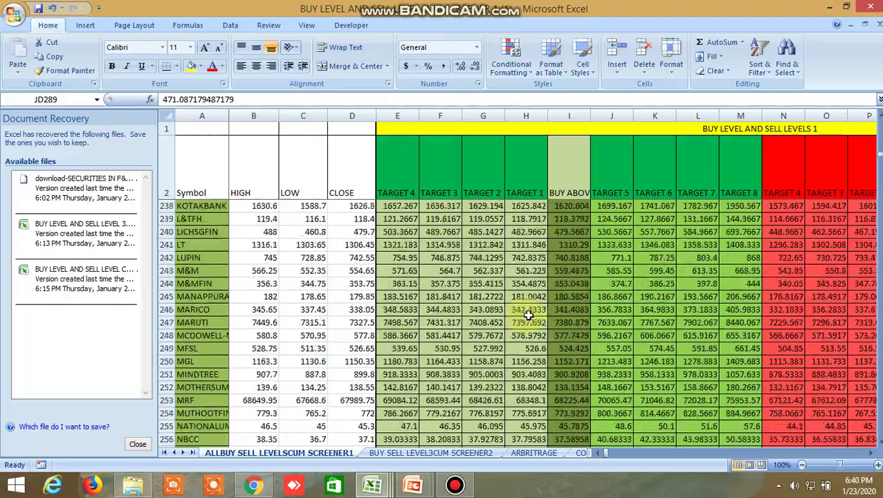
pyautogui.scroll(20, 545, 302)
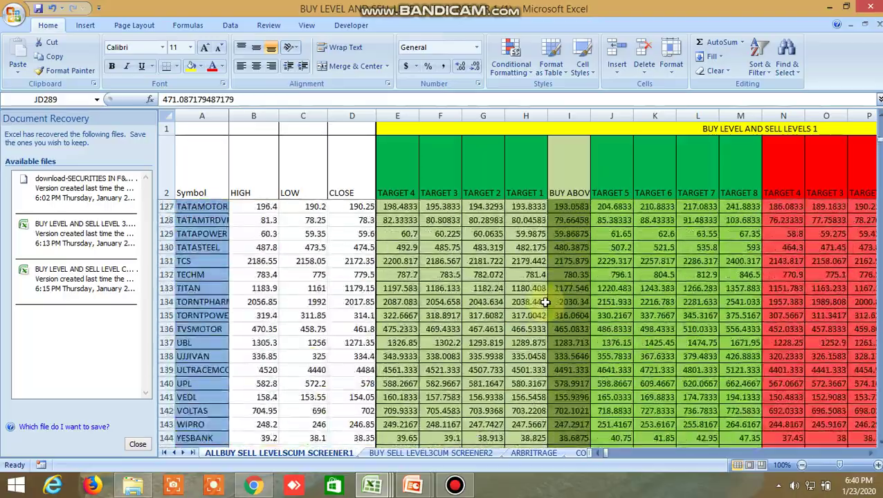
pyautogui.scroll(20, 545, 302)
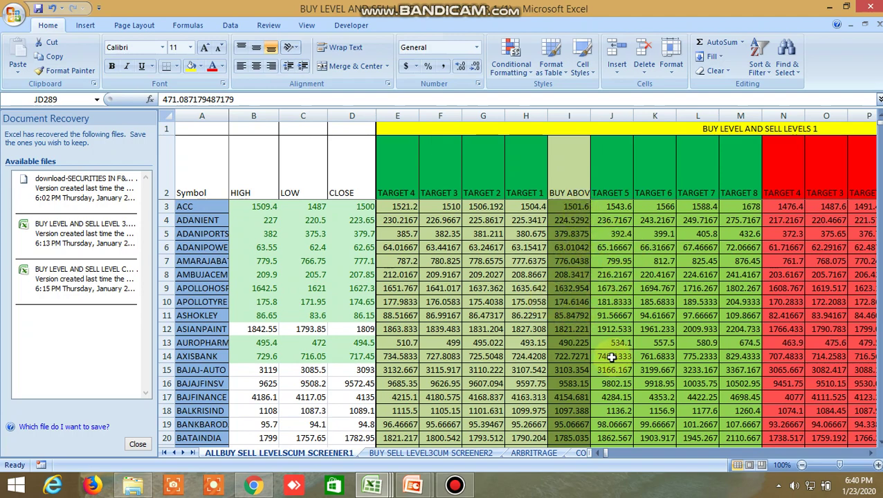
pyautogui.scroll(-3, 608, 357)
# Switch to Chrome and read the recommended stocks message in the Safe trade WhatsApp chat.
pyautogui.click(262, 486)
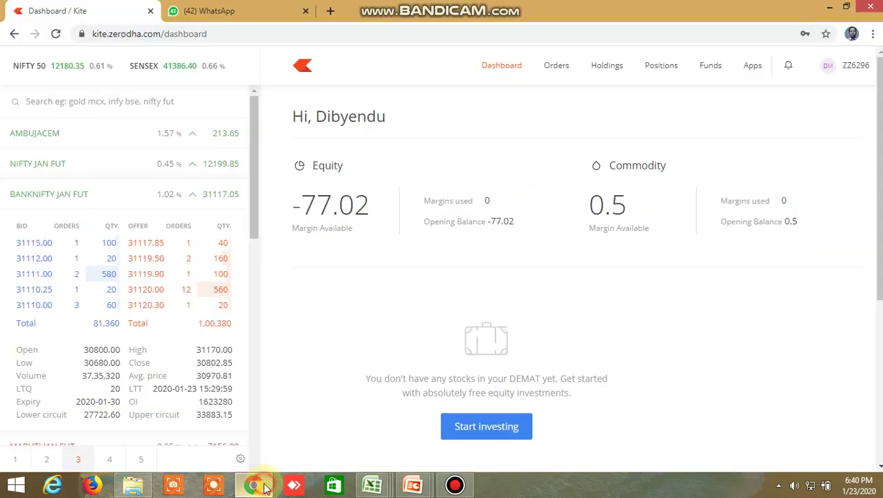
pyautogui.click(211, 11)
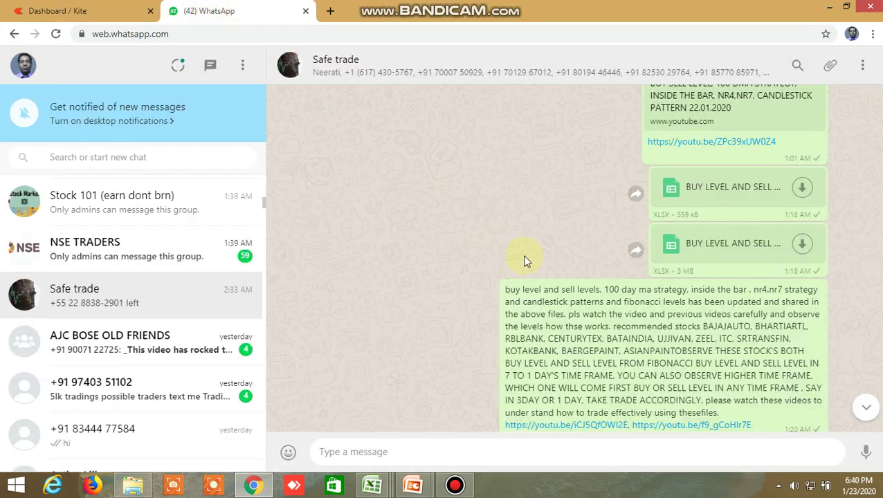
pyautogui.scroll(-1, 627, 289)
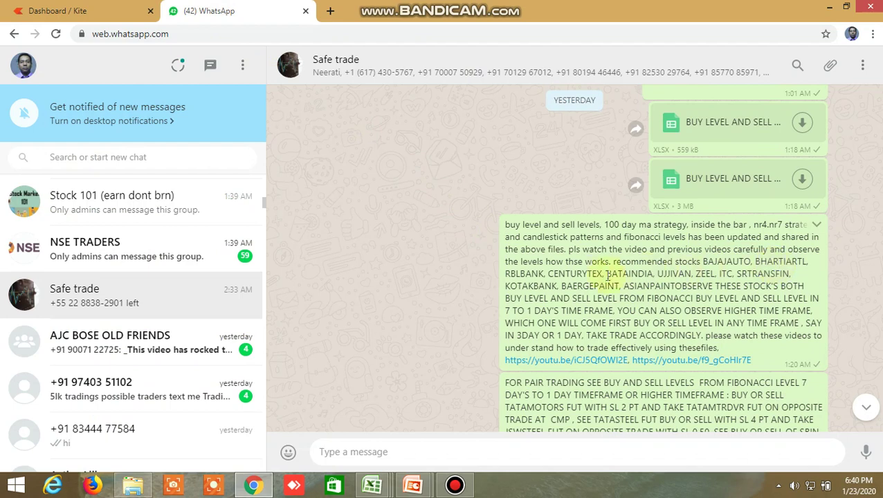
# Close the WhatsApp tab, leaving the Kite dashboard open, and switch back to the screener workbook in Excel.
pyautogui.click(130, 13)
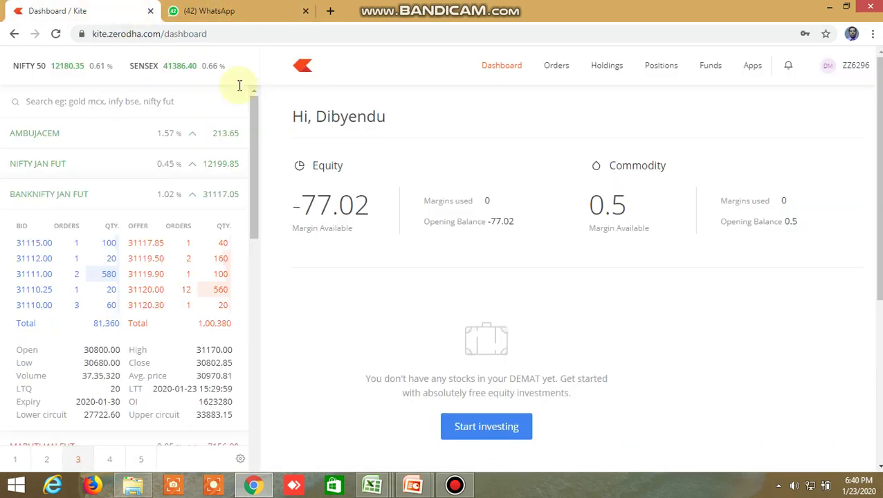
pyautogui.click(308, 11)
pyautogui.click(372, 484)
pyautogui.click(463, 422)
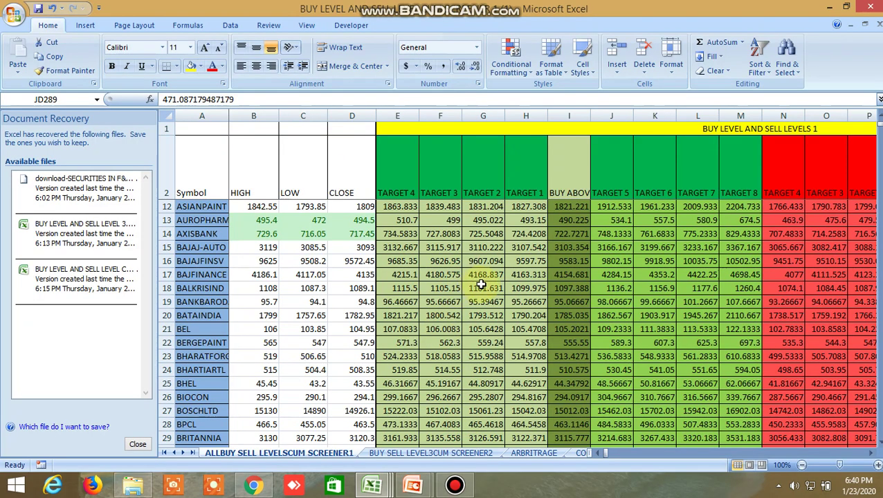
# Find BAJAJ-AUTO in the screener sheet and examine its buy above and sell below levels.
pyautogui.scroll(-3, 483, 287)
pyautogui.scroll(-2, 494, 307)
pyautogui.scroll(4, 494, 307)
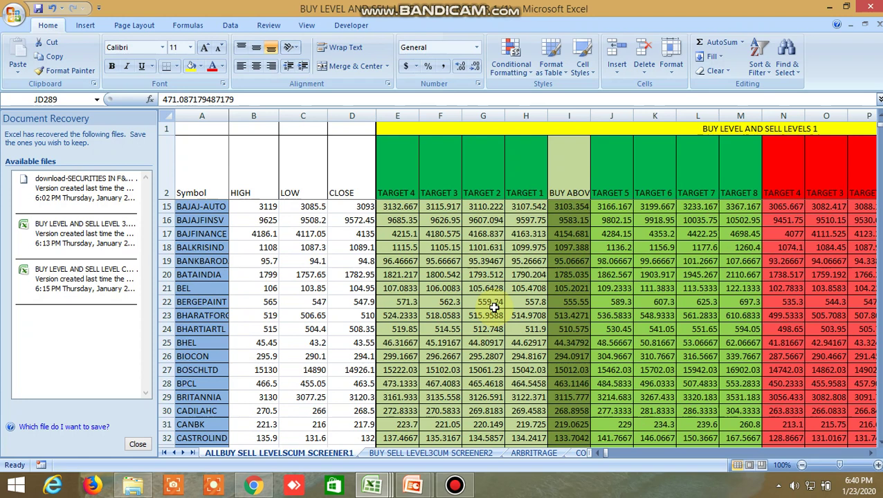
pyautogui.click(571, 208)
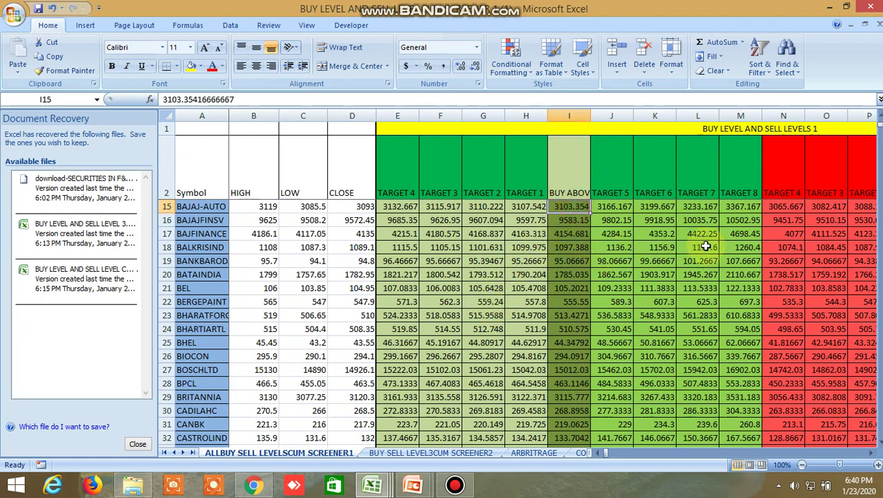
pyautogui.click(870, 456)
pyautogui.click(870, 456)
pyautogui.click(870, 455)
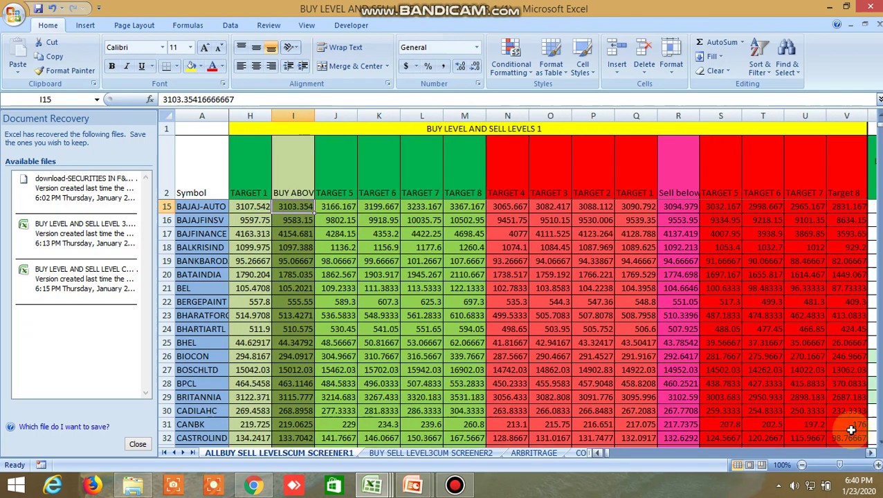
pyautogui.click(678, 209)
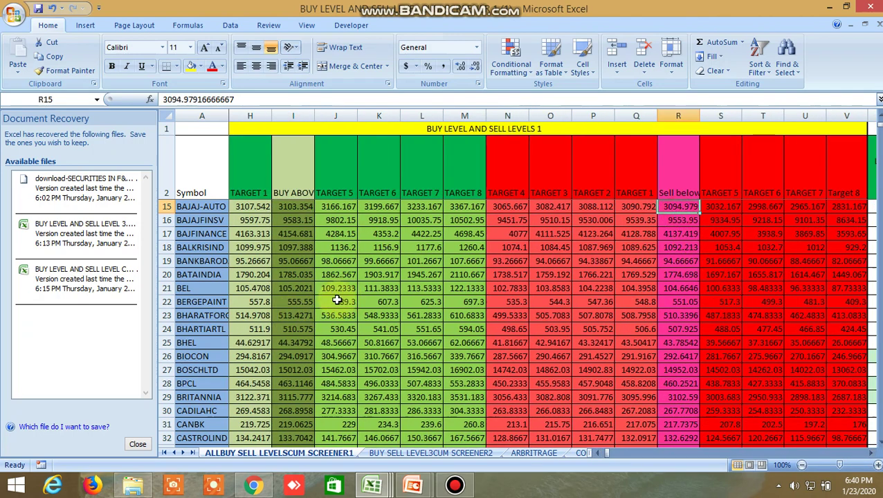
# Switch to Kite in Chrome and open the ADANIPORTS chart from watchlist 1.
pyautogui.click(254, 484)
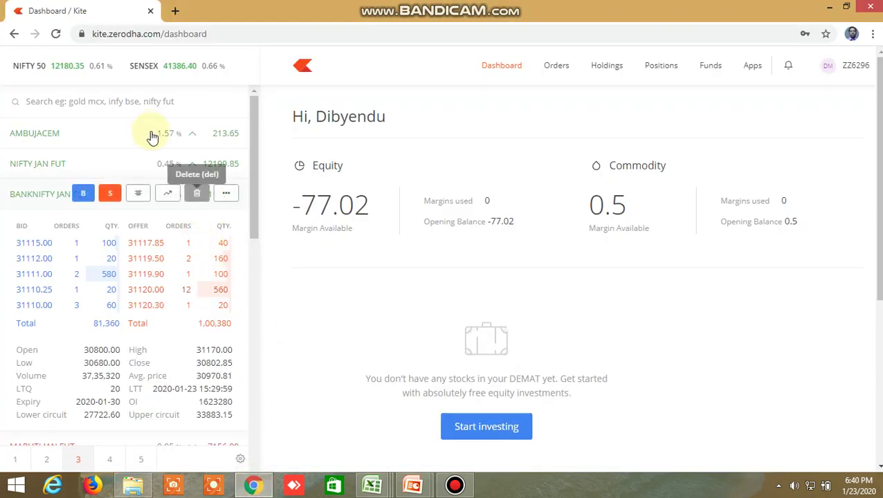
pyautogui.click(15, 459)
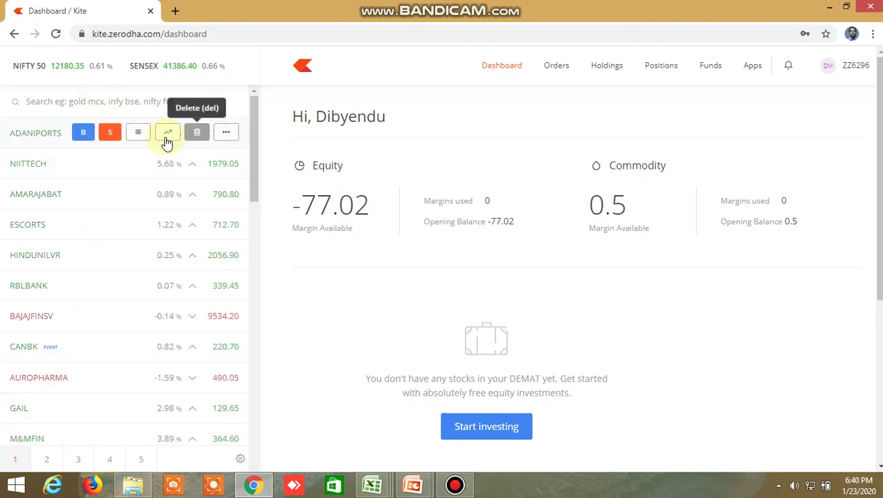
pyautogui.click(172, 135)
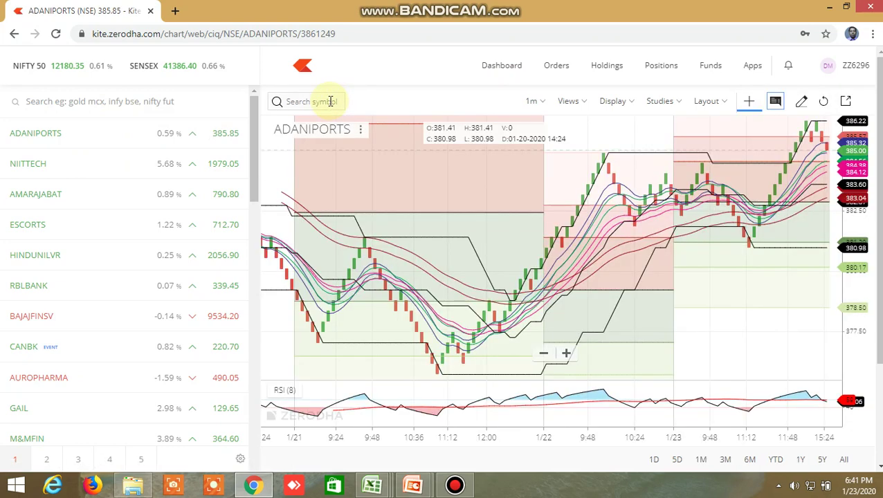
# Set the ADANIPORTS chart to a 5-minute interval and the Candle chart style.
pyautogui.click(534, 102)
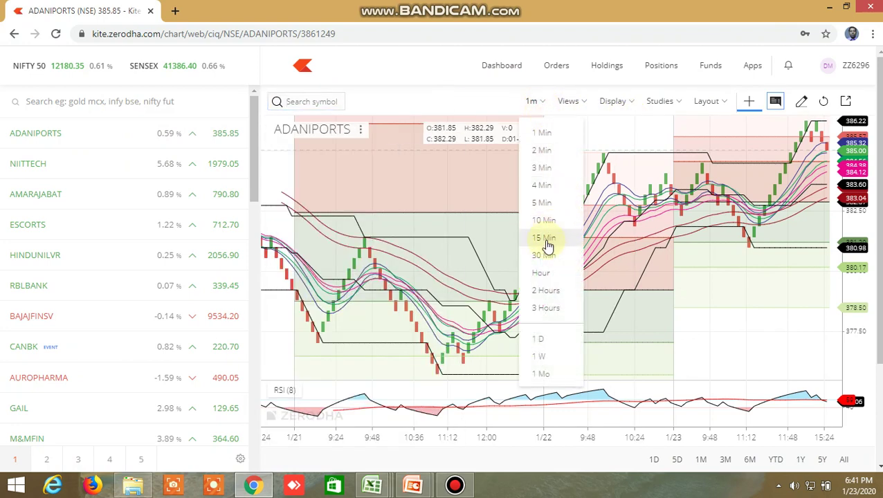
pyautogui.click(543, 203)
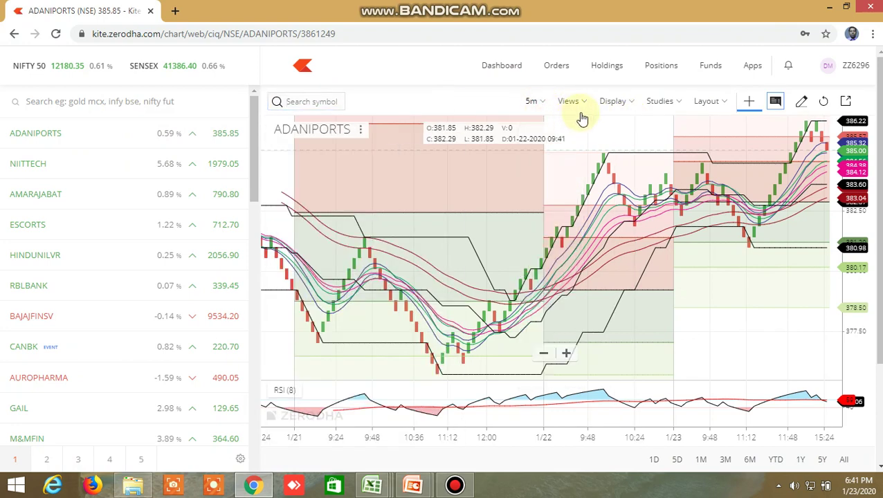
pyautogui.click(629, 102)
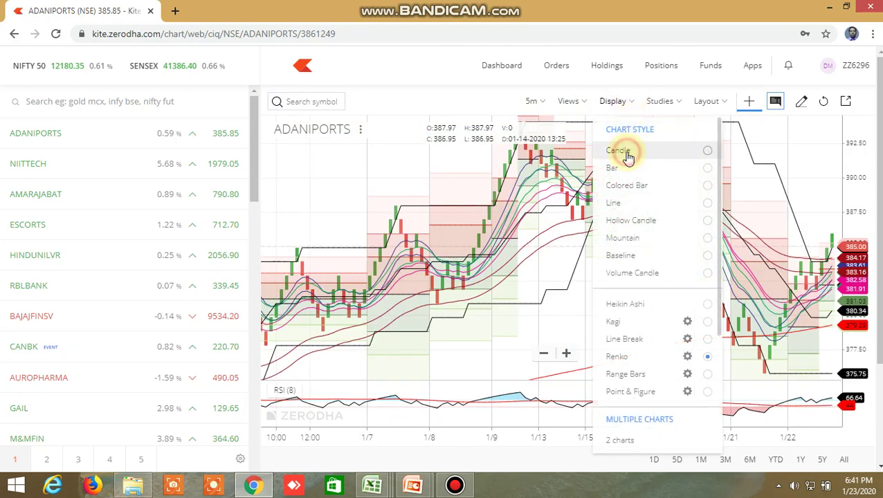
pyautogui.click(627, 158)
# Search the chart symbols for bajaj-auto and open the NSE chart of BAJAJ-AUTO.
pyautogui.click(319, 100)
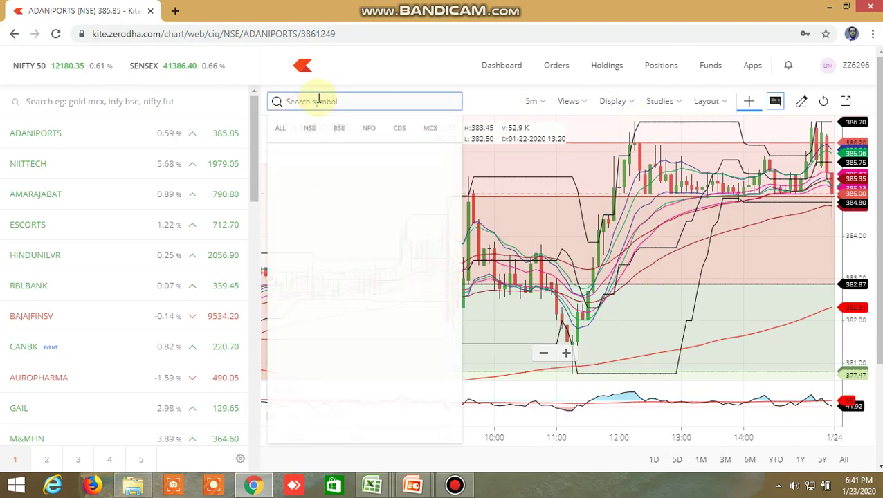
pyautogui.write('baja')
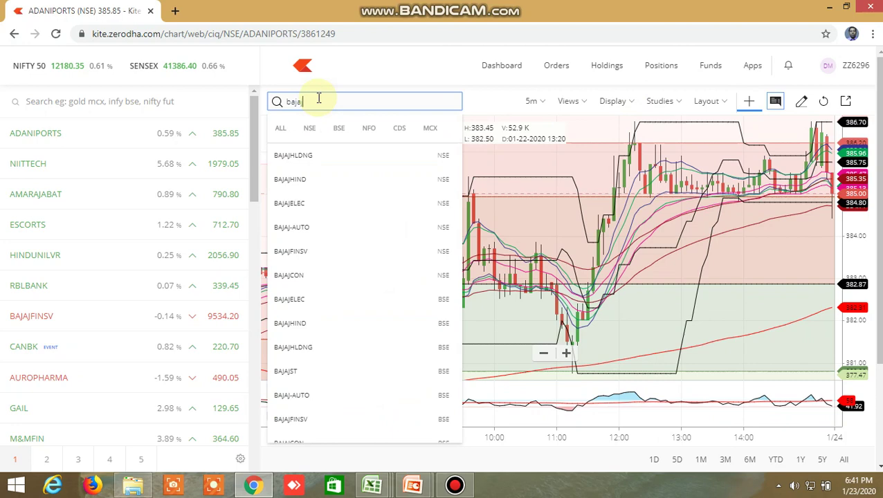
pyautogui.write('j-auto')
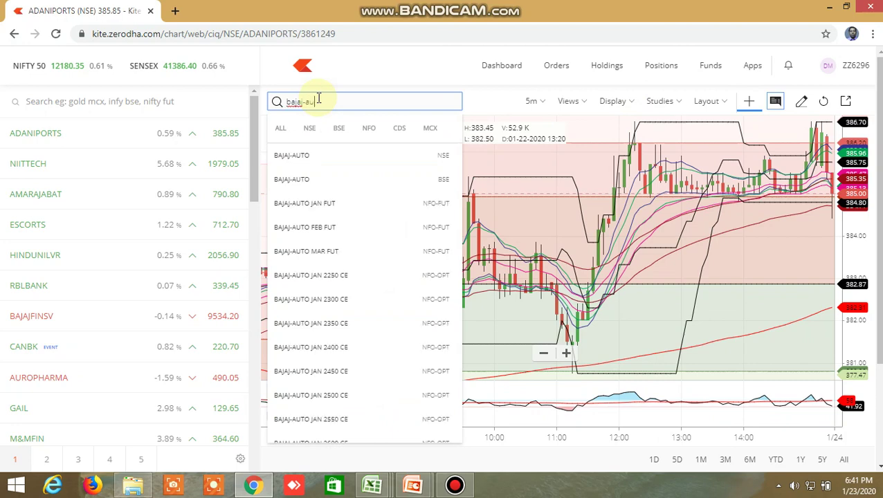
pyautogui.click(315, 154)
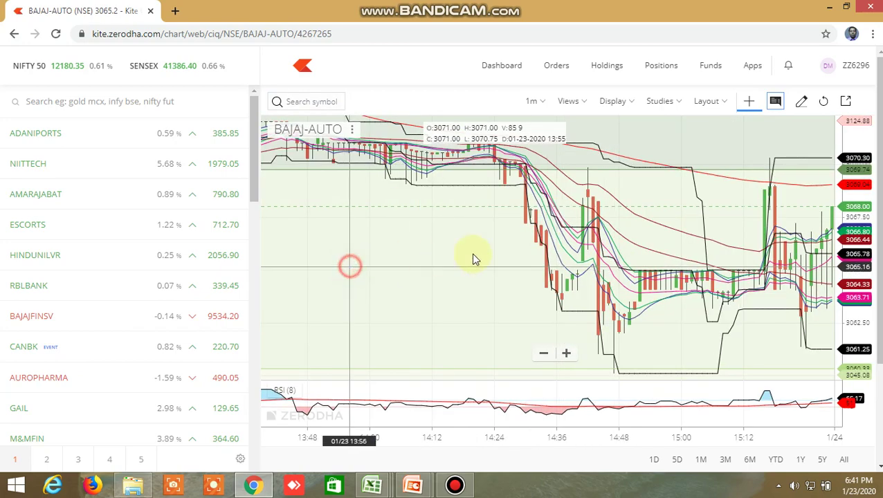
# Examine BAJAJ-AUTO's 1-minute price movement on 23 January 2020 from the market open to the close.
pyautogui.moveTo(472, 256); pyautogui.dragTo(720, 158)
pyautogui.moveTo(396, 214); pyautogui.dragTo(732, 189)
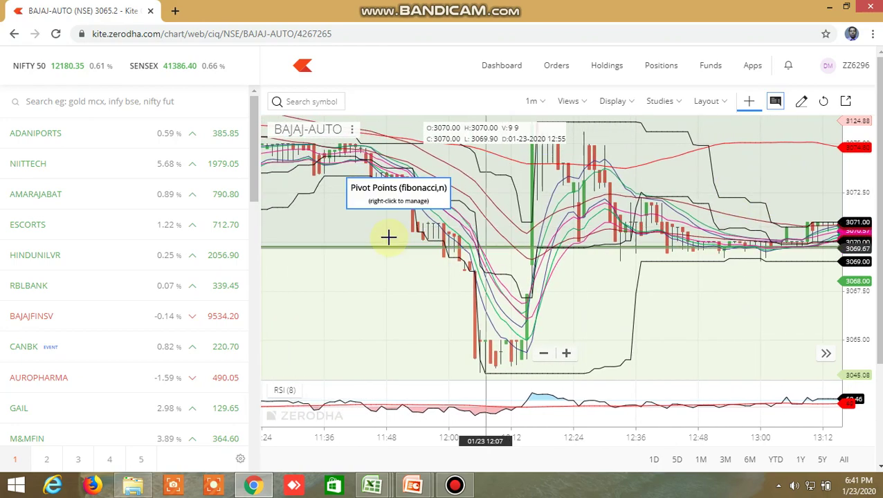
pyautogui.moveTo(388, 237); pyautogui.dragTo(788, 173)
pyautogui.moveTo(395, 238); pyautogui.dragTo(823, 213)
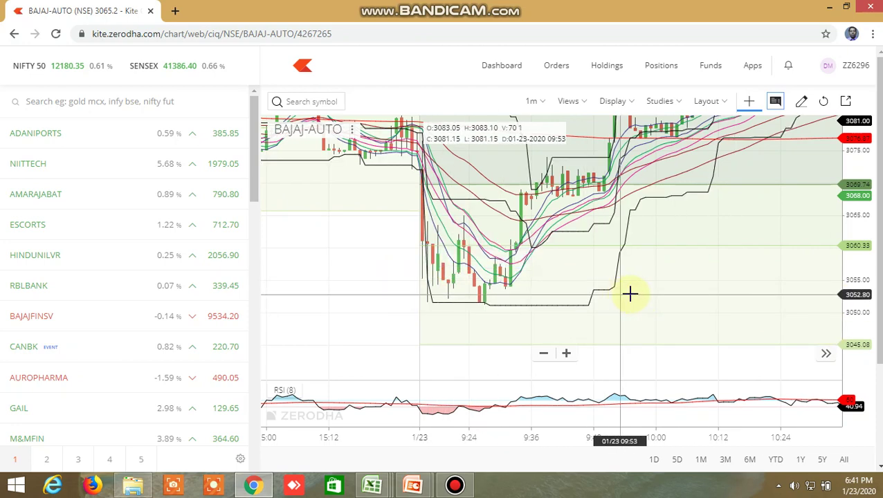
pyautogui.moveTo(703, 280); pyautogui.dragTo(583, 268)
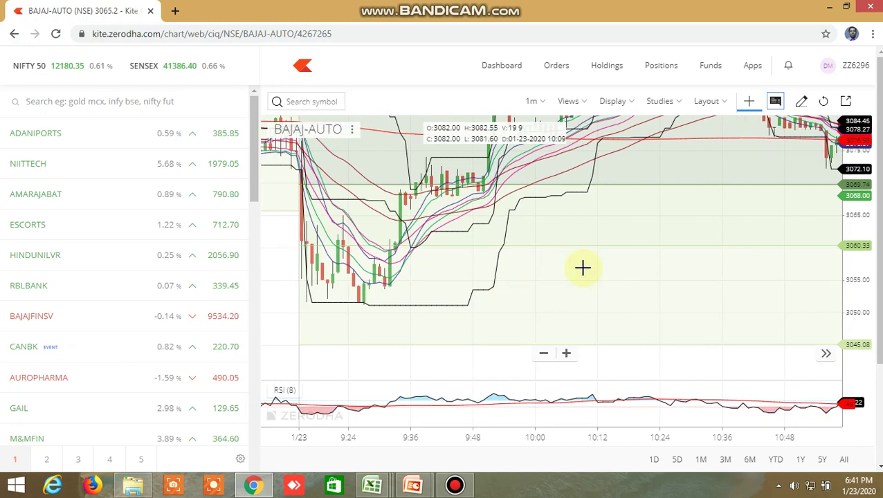
pyautogui.click(760, 258)
pyautogui.moveTo(760, 257); pyautogui.dragTo(650, 242)
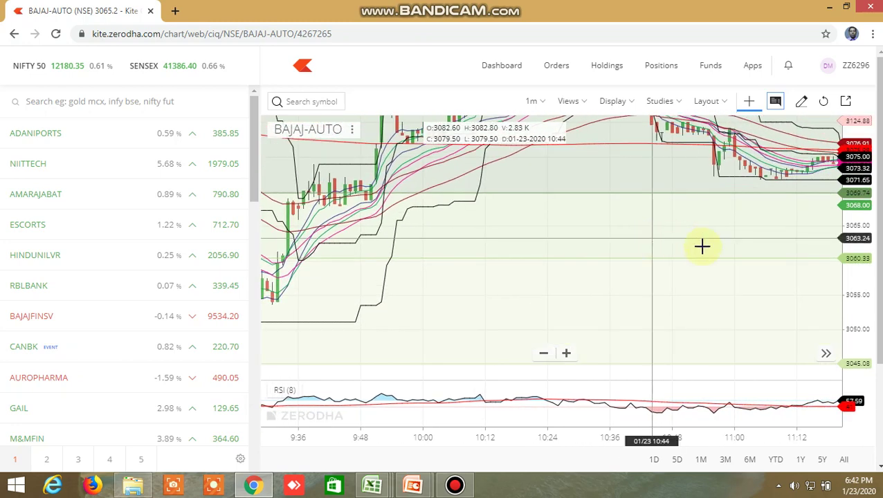
pyautogui.moveTo(713, 248); pyautogui.dragTo(573, 228)
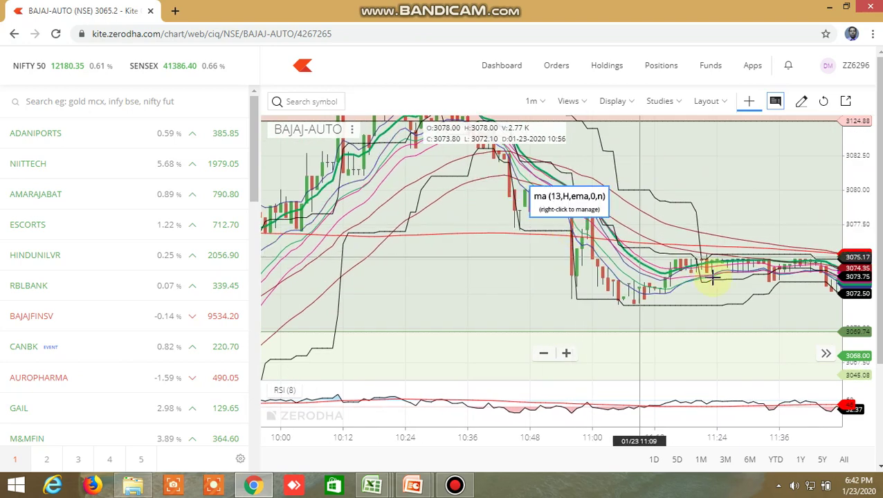
pyautogui.click(708, 291)
pyautogui.moveTo(708, 291); pyautogui.dragTo(494, 257)
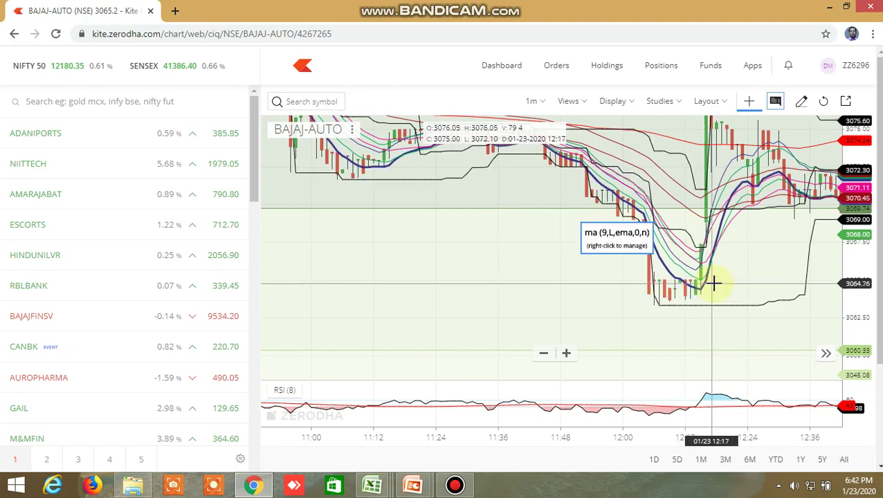
pyautogui.moveTo(767, 281); pyautogui.dragTo(537, 261)
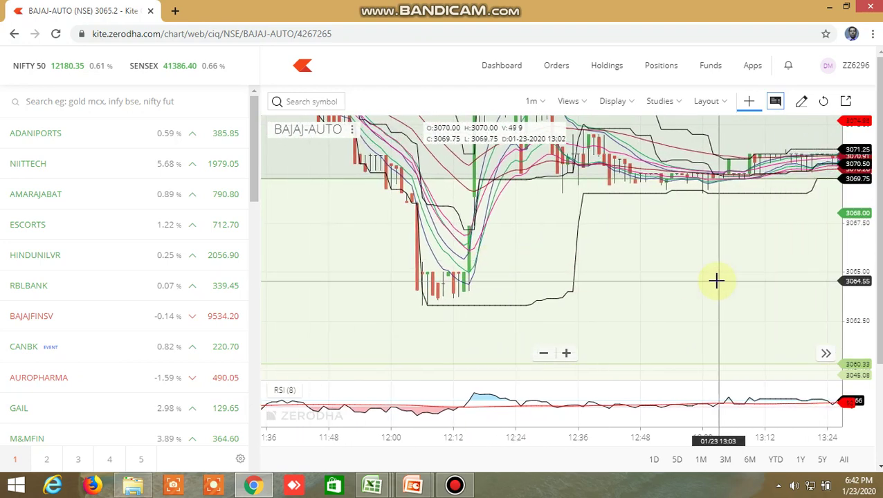
pyautogui.moveTo(716, 280); pyautogui.dragTo(378, 204)
pyautogui.moveTo(539, 241); pyautogui.dragTo(392, 200)
pyautogui.moveTo(545, 228); pyautogui.dragTo(334, 220)
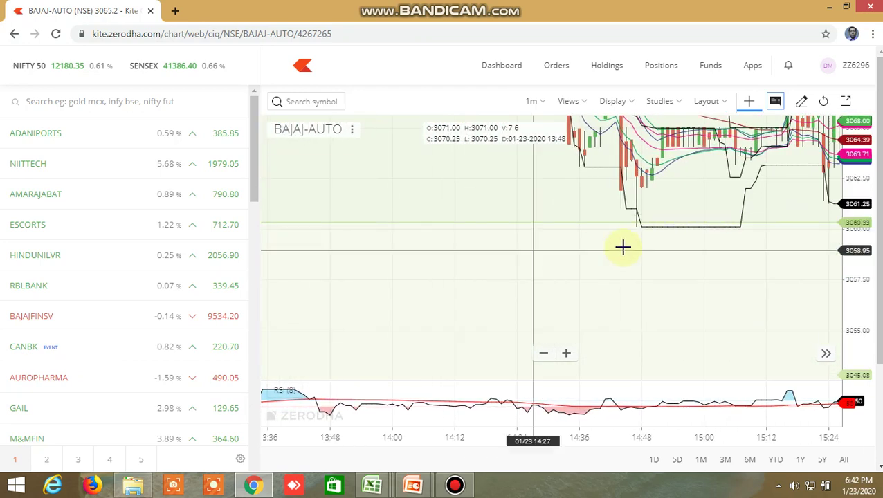
pyautogui.moveTo(622, 246); pyautogui.dragTo(633, 266)
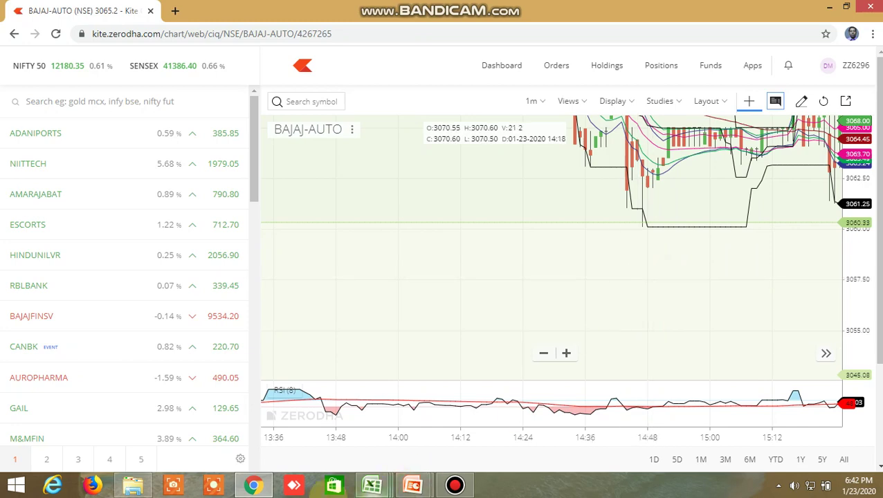
# Switch to the screener workbook in Excel and examine the buy above and sell below levels for BHARTIARTL.
pyautogui.click(371, 484)
pyautogui.click(472, 415)
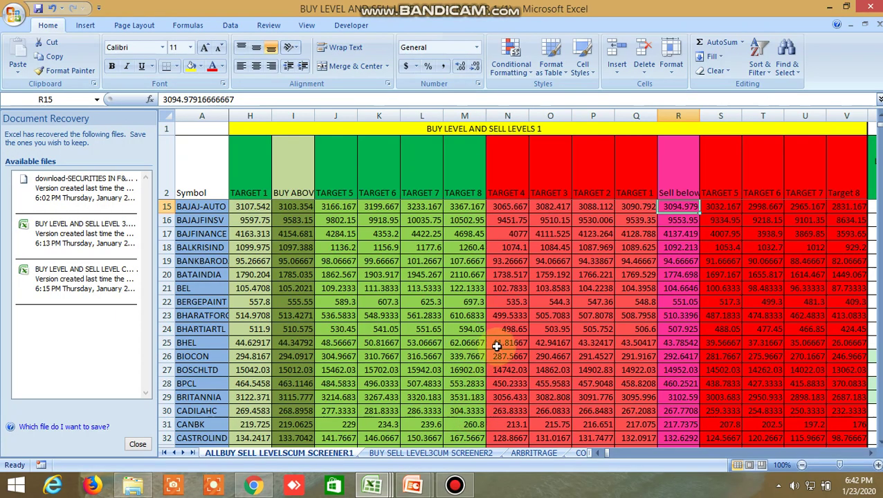
pyautogui.click(603, 451)
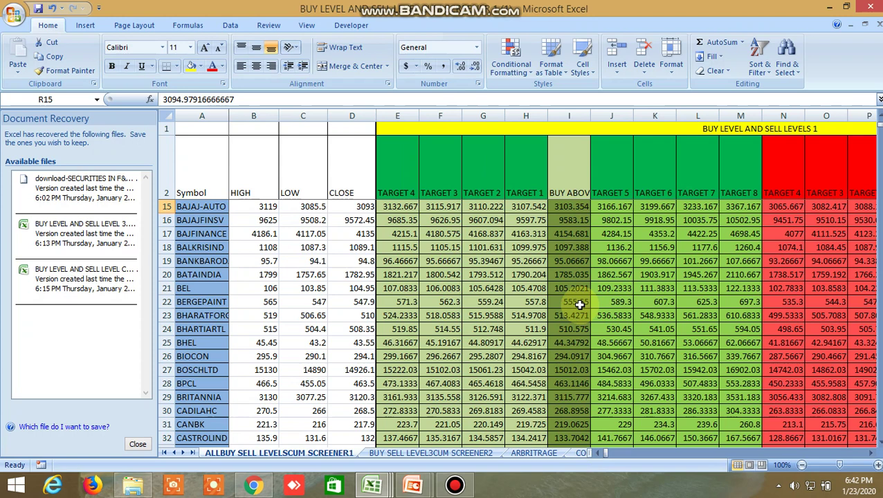
pyautogui.click(582, 329)
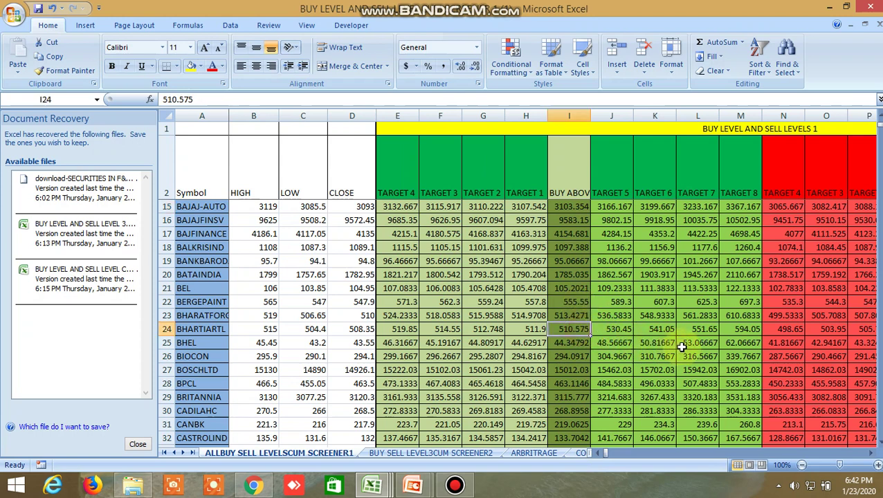
pyautogui.click(871, 453)
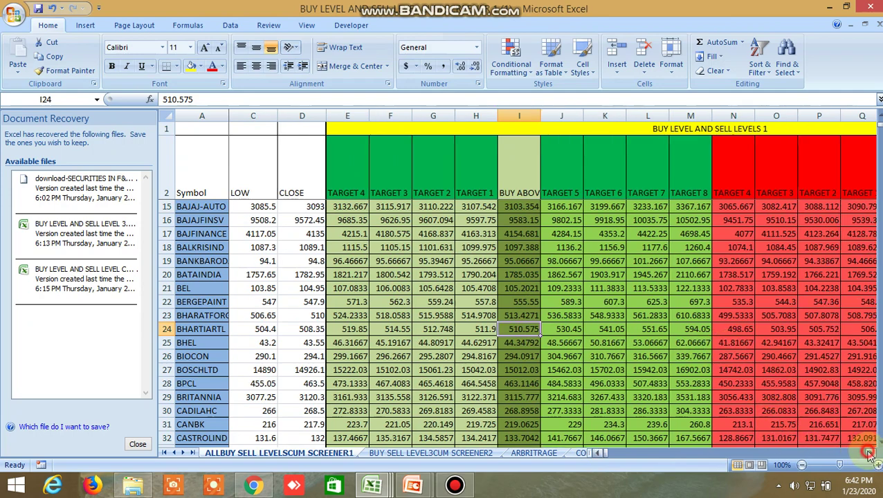
pyautogui.click(870, 453)
pyautogui.click(870, 453)
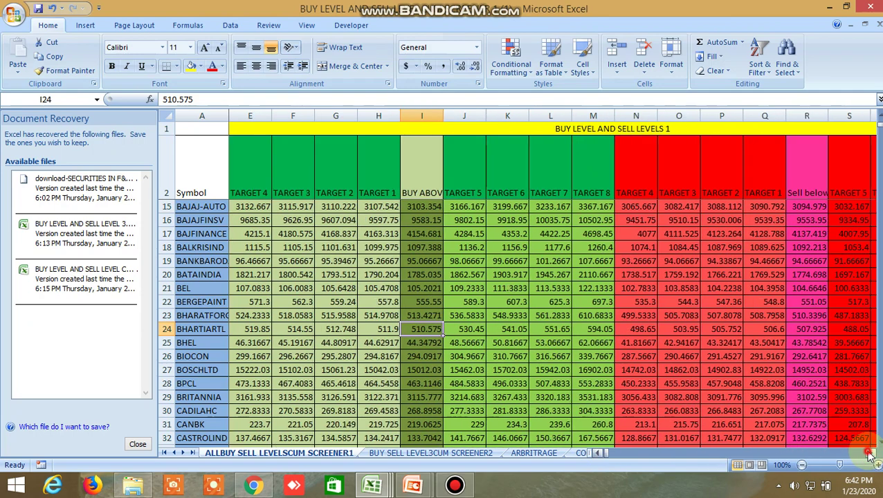
pyautogui.click(808, 316)
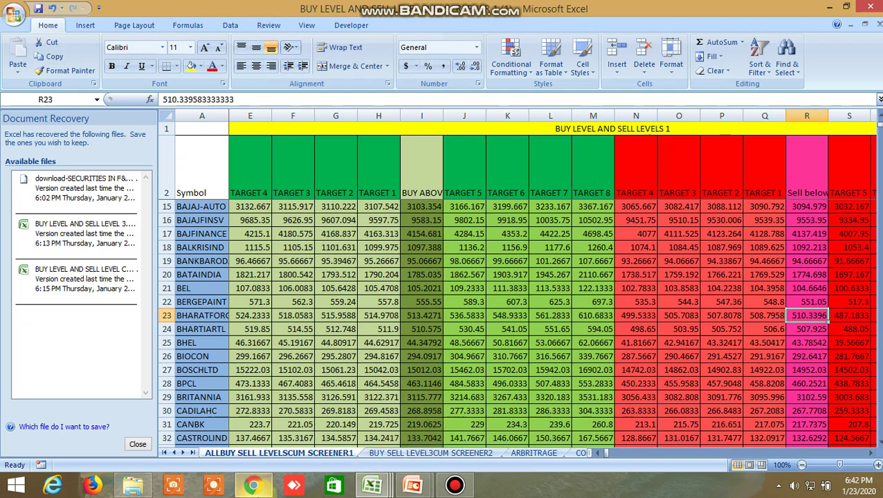
# Switch to Kite in Chrome and open the NSE chart of BHARTIARTL through the chart's symbol search.
pyautogui.click(256, 487)
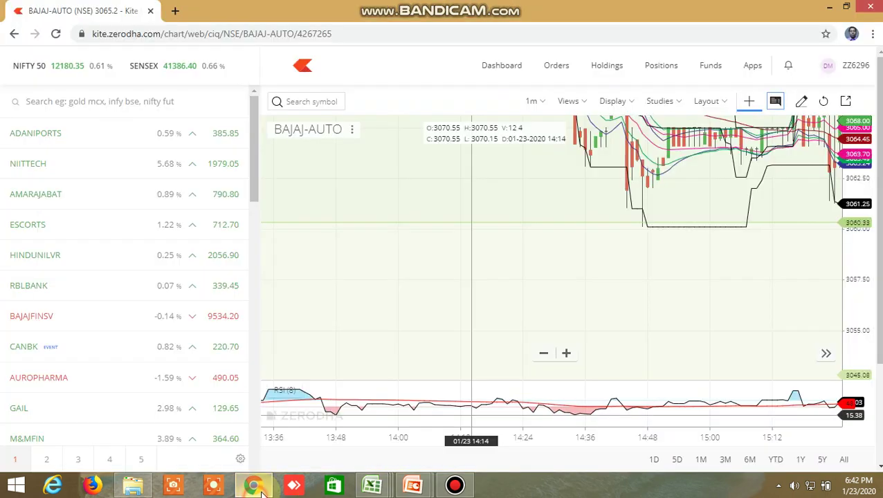
pyautogui.click(311, 97)
pyautogui.write('bha')
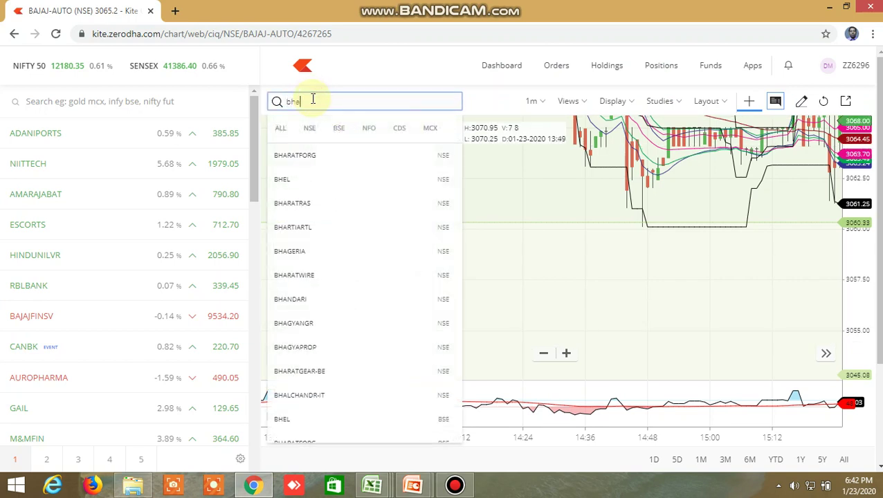
pyautogui.write('rtiartl')
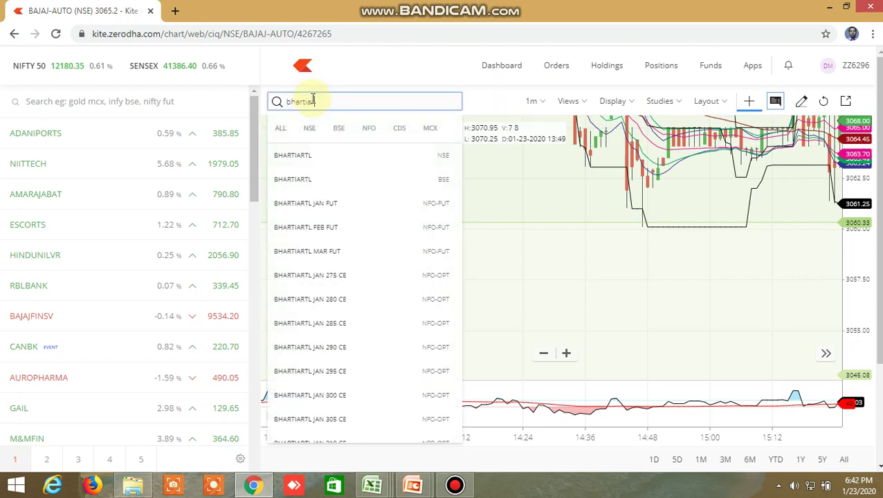
pyautogui.click(327, 158)
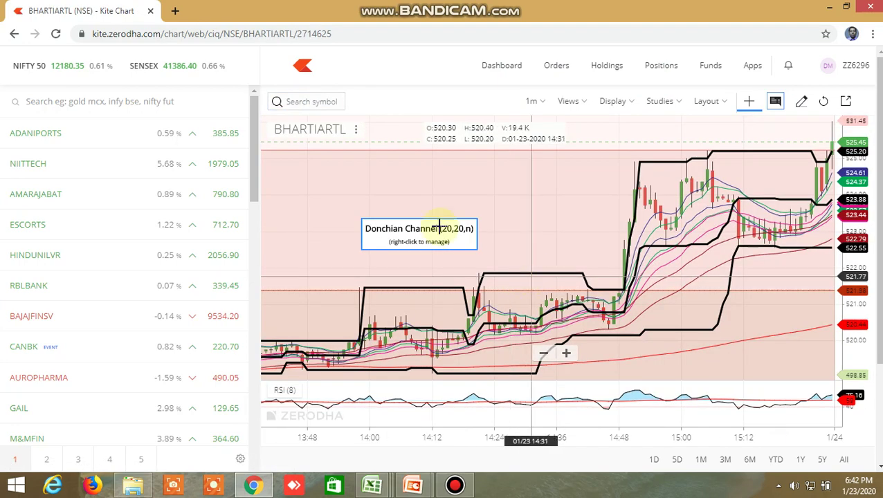
# Examine BHARTIARTL's 1-minute price movement on 23 January 2020 from the market open to the close.
pyautogui.moveTo(404, 206); pyautogui.dragTo(804, 227)
pyautogui.moveTo(356, 139); pyautogui.dragTo(626, 142)
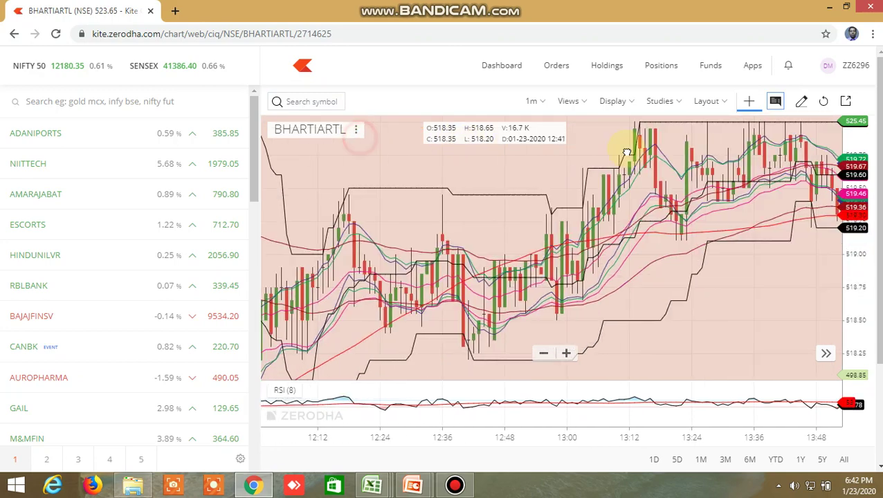
pyautogui.moveTo(290, 228); pyautogui.dragTo(571, 228)
pyautogui.moveTo(259, 229); pyautogui.dragTo(808, 202)
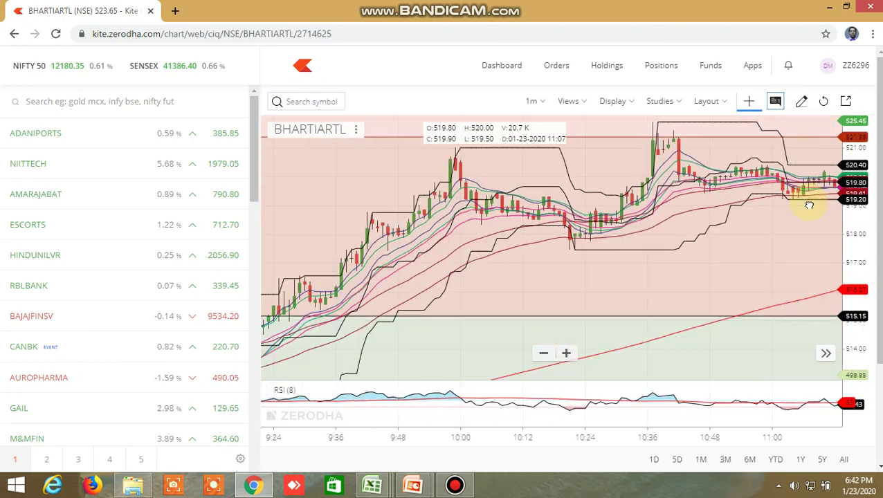
pyautogui.moveTo(296, 231); pyautogui.dragTo(441, 202)
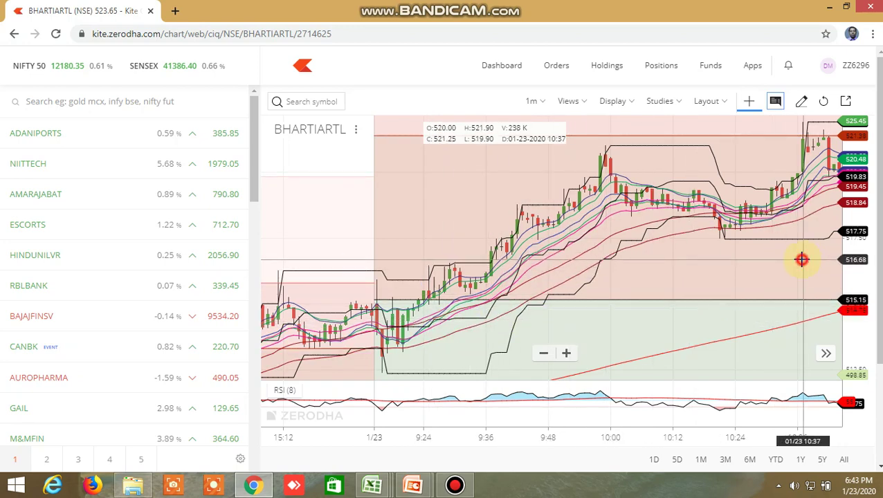
pyautogui.moveTo(801, 259); pyautogui.dragTo(658, 240)
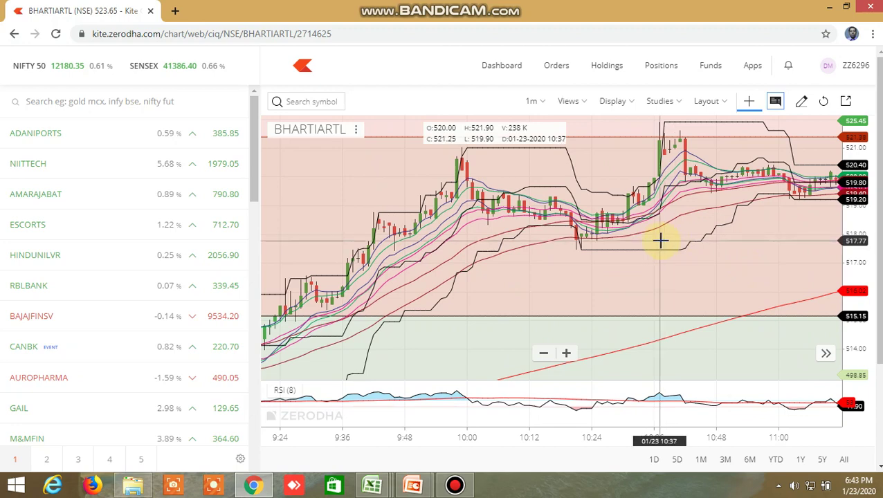
pyautogui.moveTo(715, 240); pyautogui.dragTo(370, 148)
pyautogui.moveTo(676, 223); pyautogui.dragTo(420, 177)
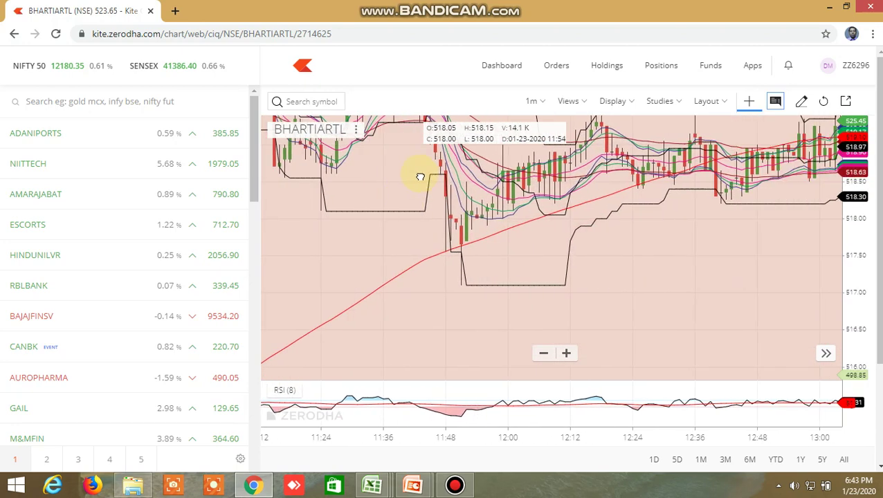
pyautogui.moveTo(682, 239); pyautogui.dragTo(648, 243)
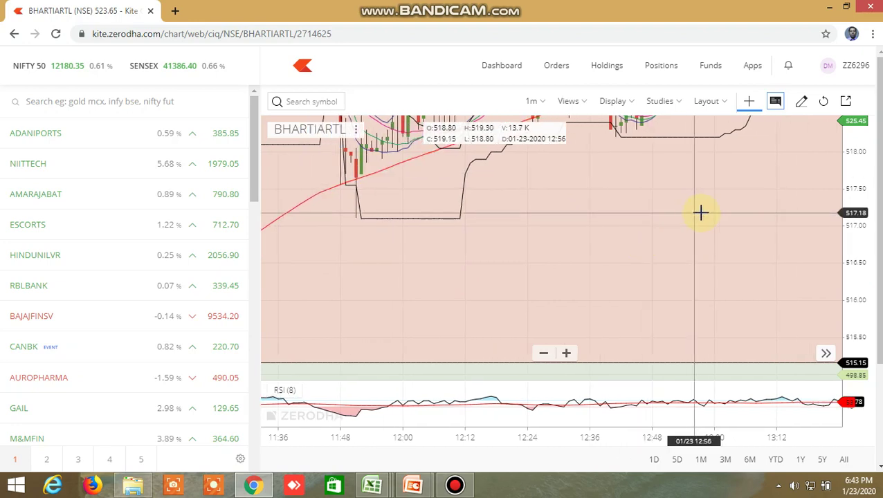
pyautogui.moveTo(753, 214); pyautogui.dragTo(508, 197)
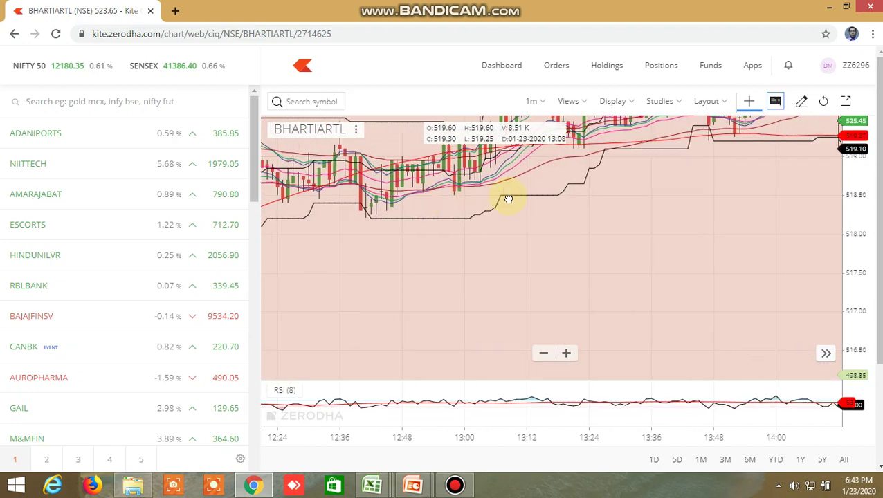
pyautogui.moveTo(755, 241); pyautogui.dragTo(536, 226)
pyautogui.moveTo(811, 287); pyautogui.dragTo(493, 251)
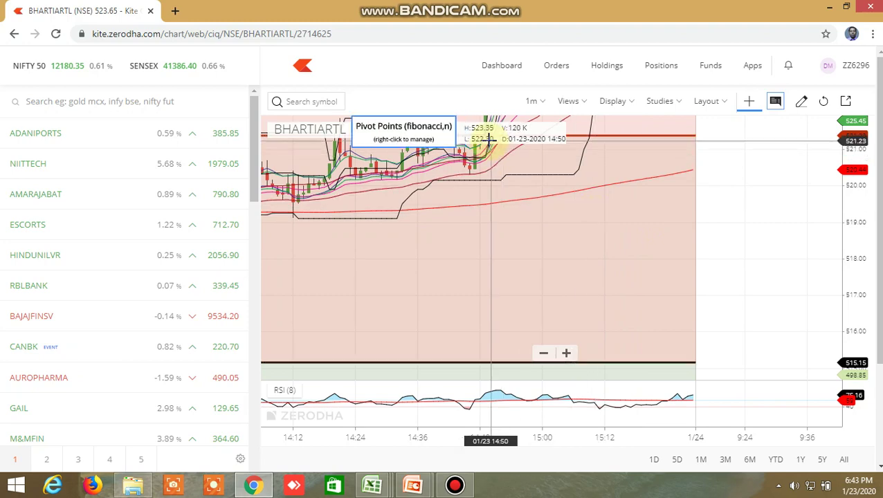
# Switch to the screener workbook in Excel and check the BUY SELL LEVEL3CUM SCREENER2 sheet's column FT for stocks marked TRUE, down to BPCL.
pyautogui.moveTo(387, 487)
pyautogui.click(458, 426)
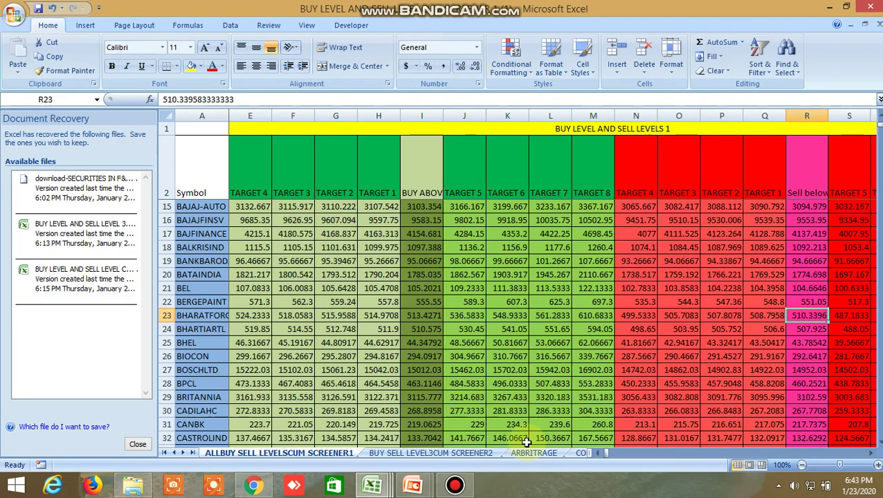
pyautogui.click(465, 453)
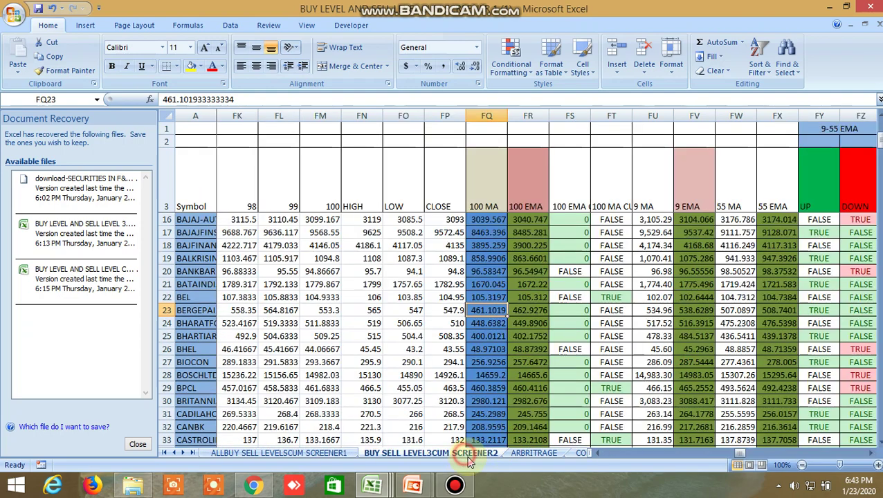
pyautogui.click(609, 297)
pyautogui.scroll(4, 612, 291)
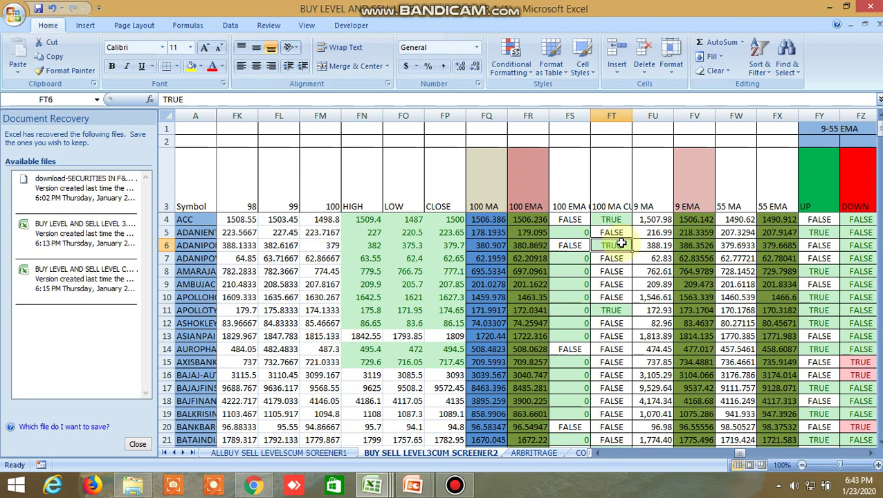
pyautogui.scroll(-5, 635, 235)
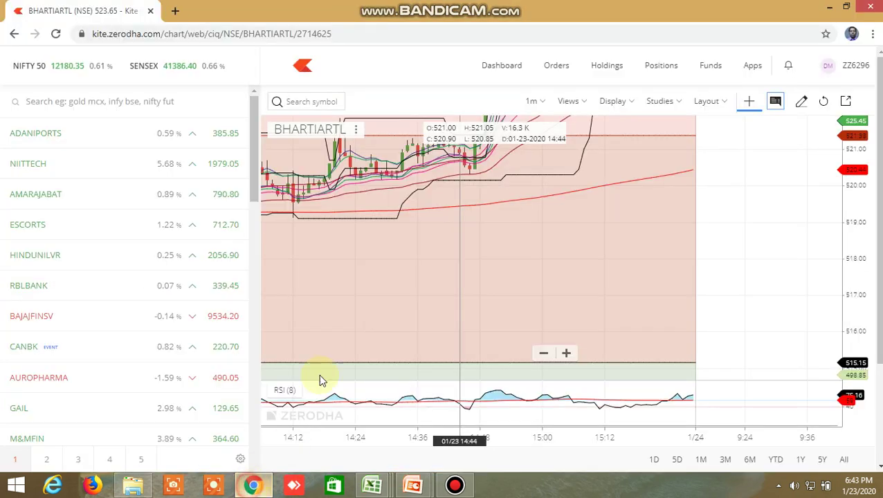
# Switch to Kite in Chrome and open the NSE chart of BPCL at the 15-minute interval.
pyautogui.click(253, 485)
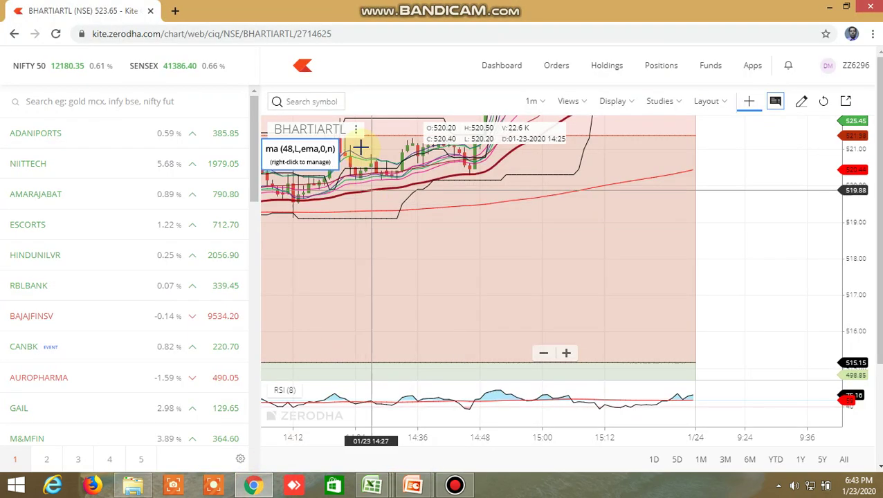
pyautogui.click(322, 105)
pyautogui.write('bpcl')
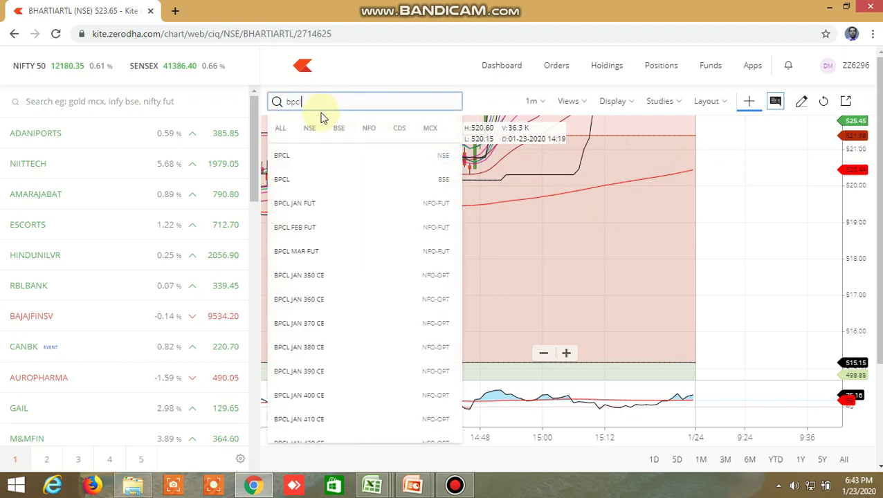
pyautogui.click(293, 157)
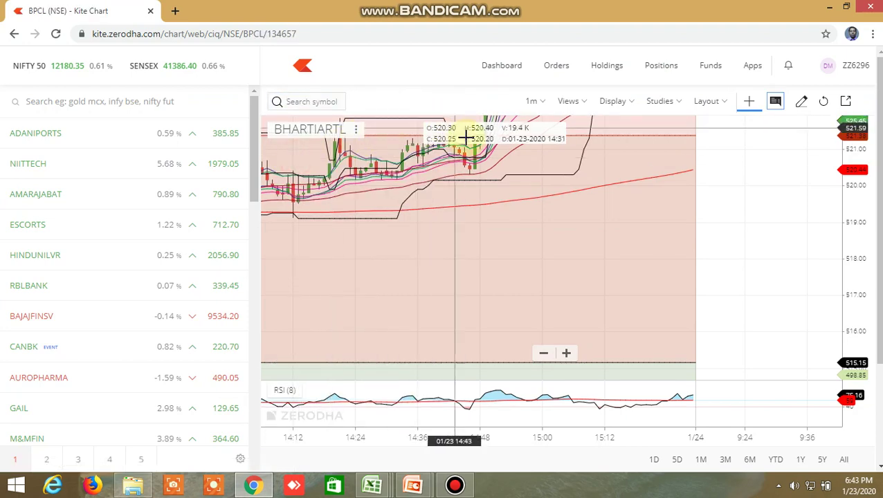
pyautogui.click(538, 102)
pyautogui.click(544, 238)
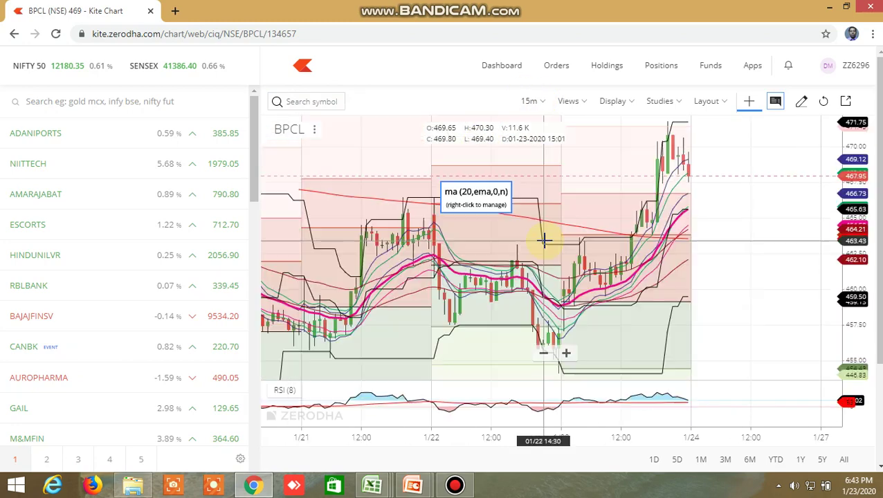
pyautogui.moveTo(429, 256); pyautogui.dragTo(411, 240)
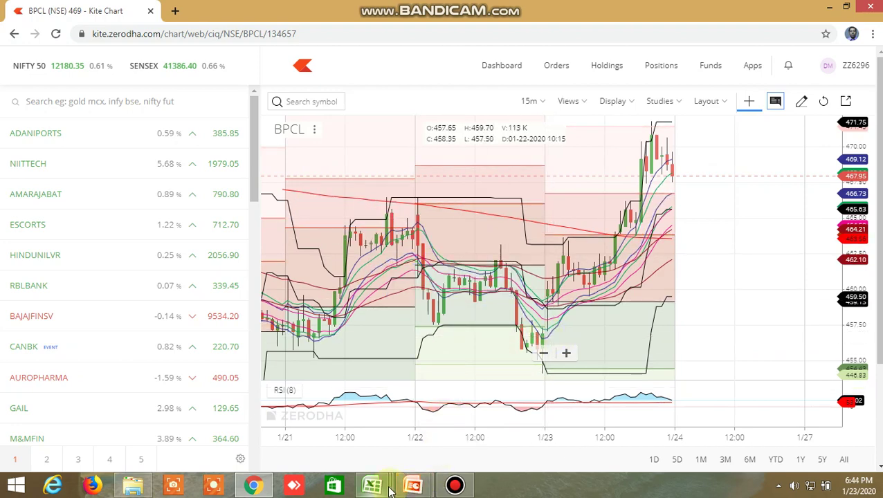
# Look up BPCL's high and low in the Excel screener workbook and compare them with its 15-minute chart in Kite.
pyautogui.moveTo(390, 490)
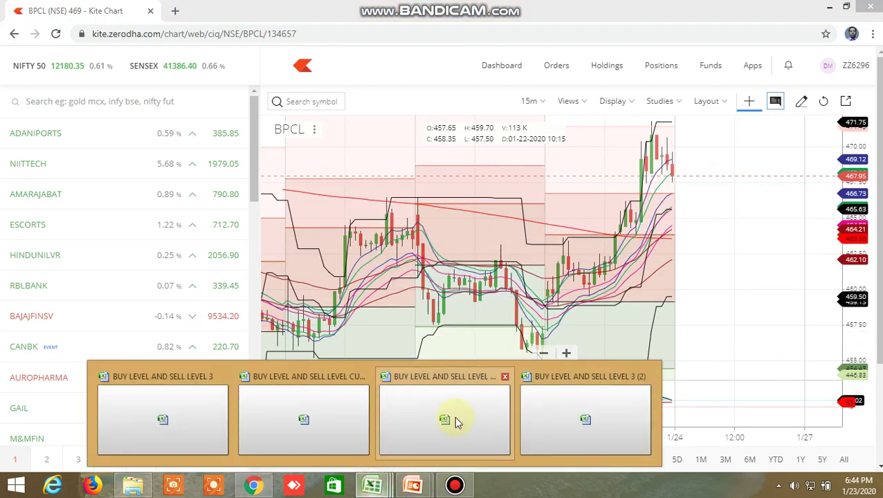
pyautogui.click(560, 416)
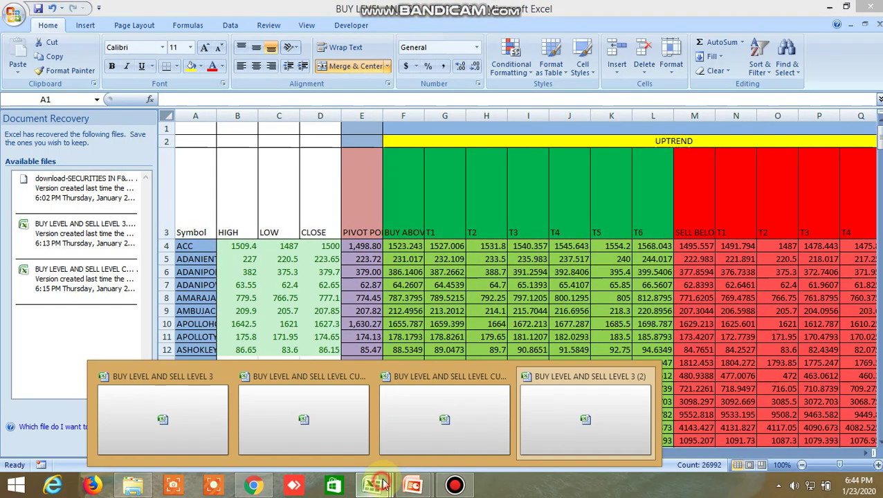
pyautogui.moveTo(373, 486)
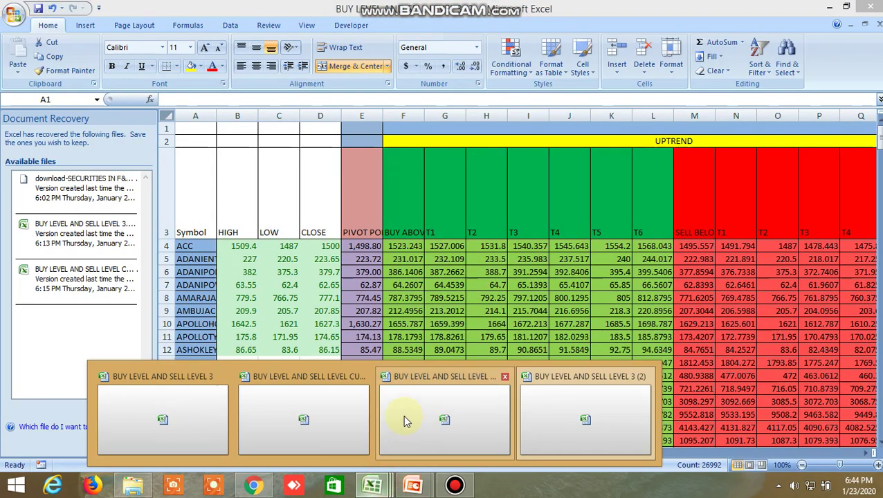
pyautogui.click(458, 417)
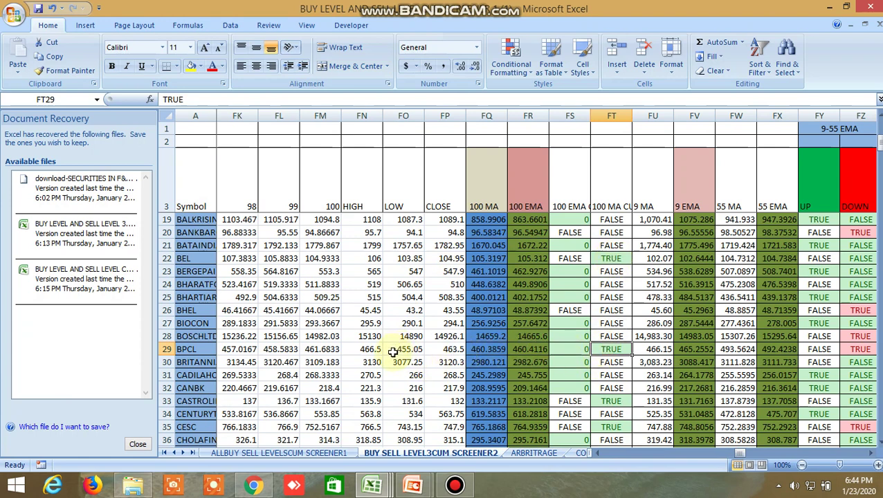
pyautogui.click(369, 349)
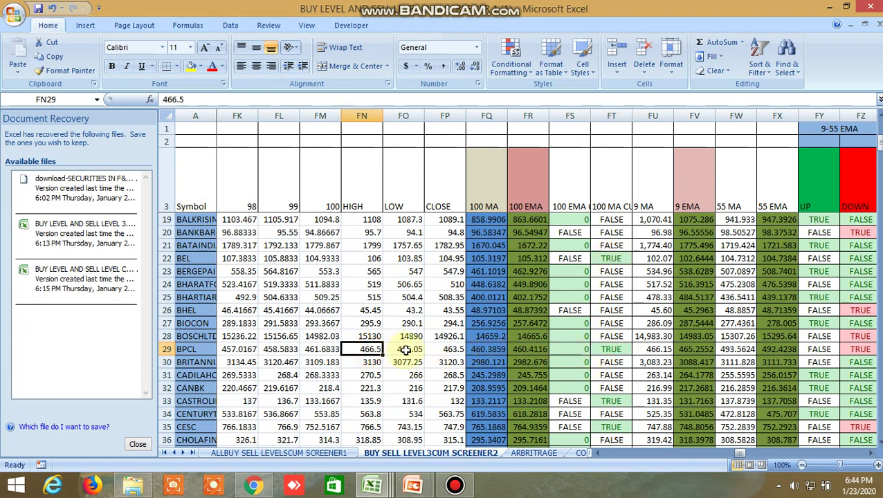
pyautogui.click(413, 349)
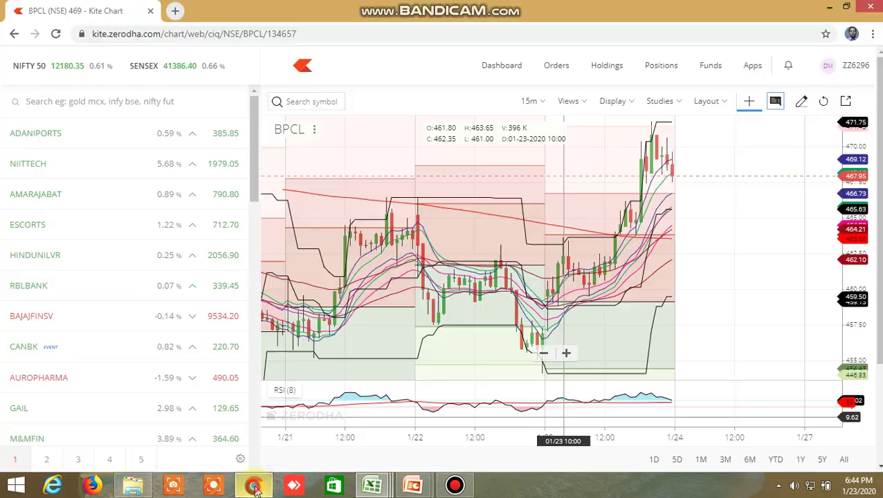
pyautogui.click(253, 486)
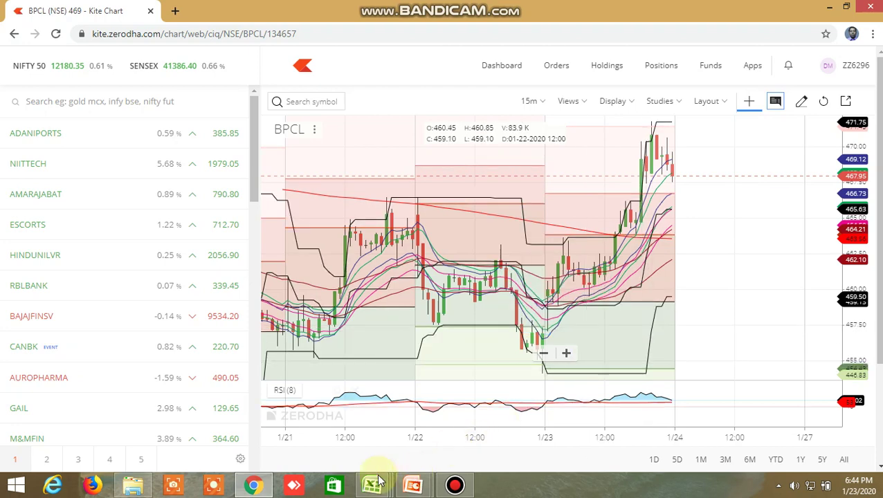
# Switch to the screener workbook in Excel and scan column FT for further stocks marked TRUE, from BPCL down to KOTAKBANK.
pyautogui.moveTo(376, 487)
pyautogui.click(480, 420)
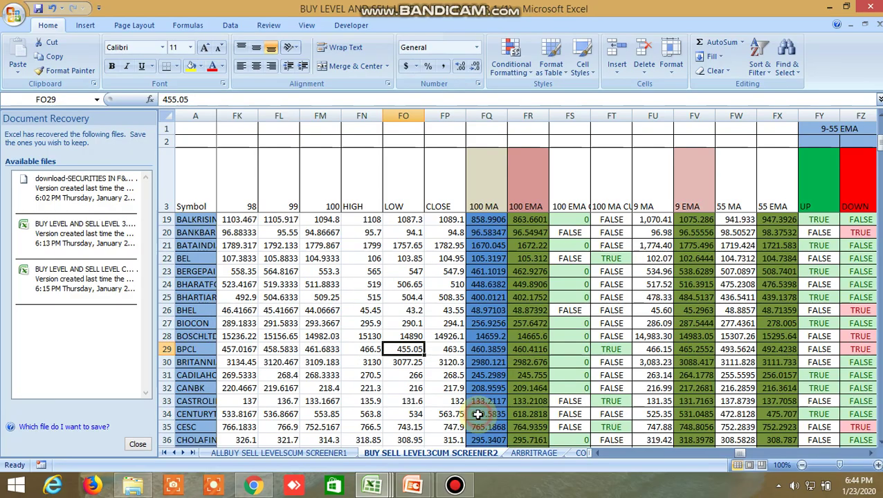
pyautogui.scroll(-5, 636, 362)
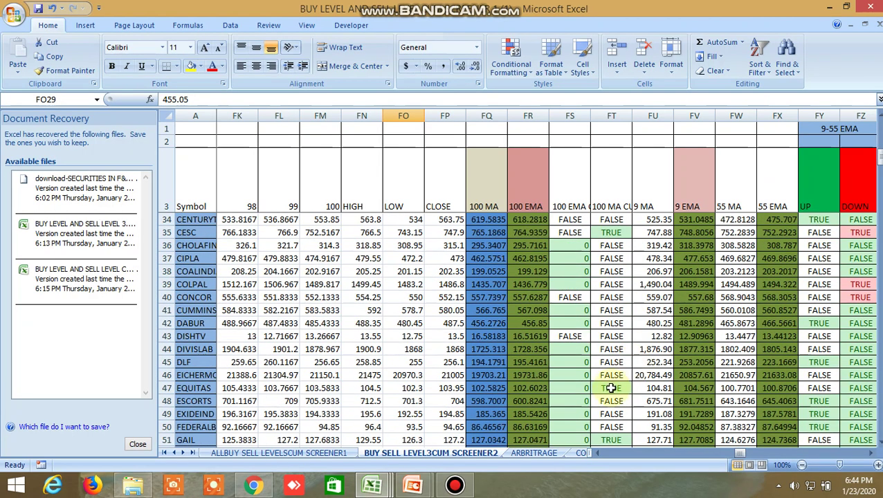
pyautogui.click(611, 388)
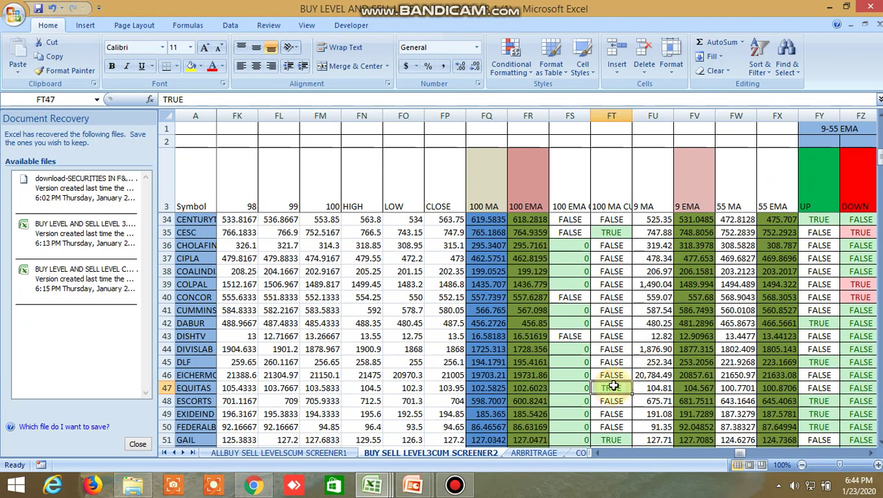
pyautogui.click(618, 439)
pyautogui.scroll(-3, 626, 340)
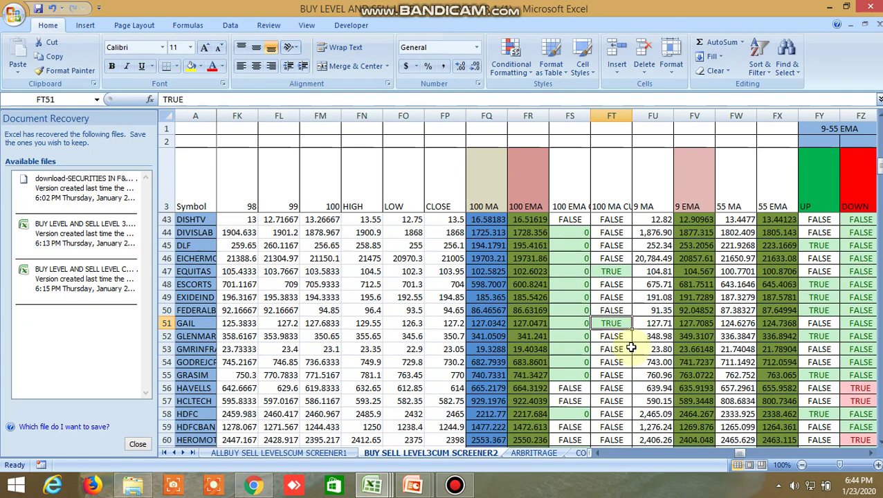
pyautogui.scroll(-4, 630, 345)
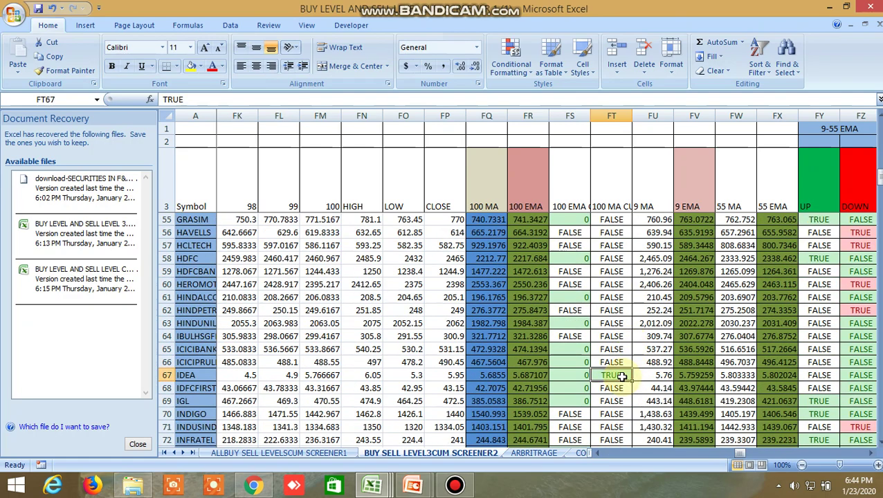
pyautogui.scroll(-6, 622, 375)
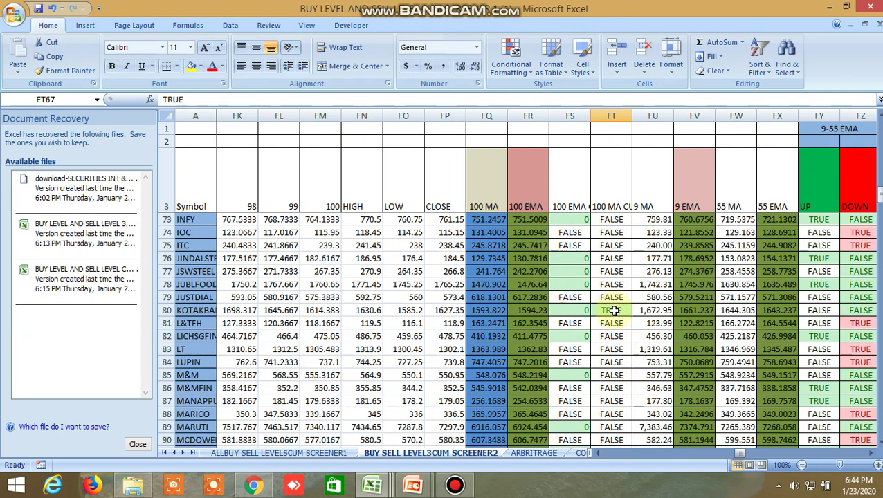
# Switch to Kite in Chrome and open the NSE chart of KOTAKBANK through the chart's symbol search.
pyautogui.click(253, 485)
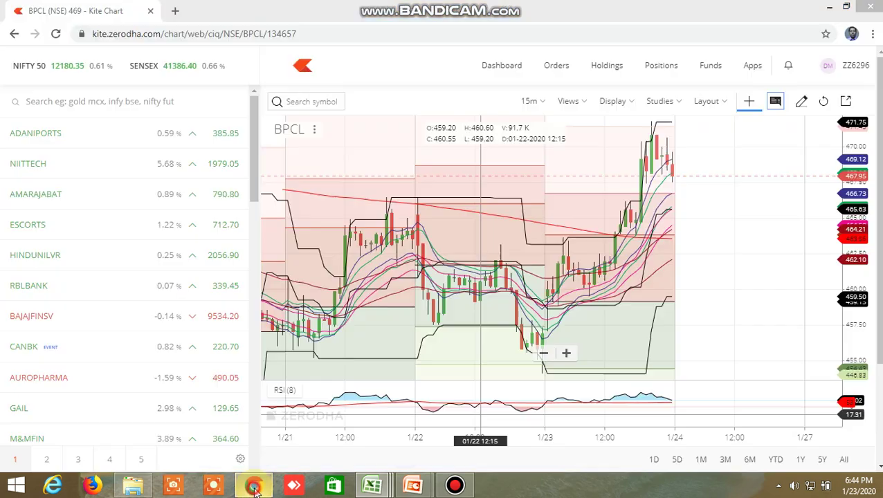
pyautogui.click(315, 102)
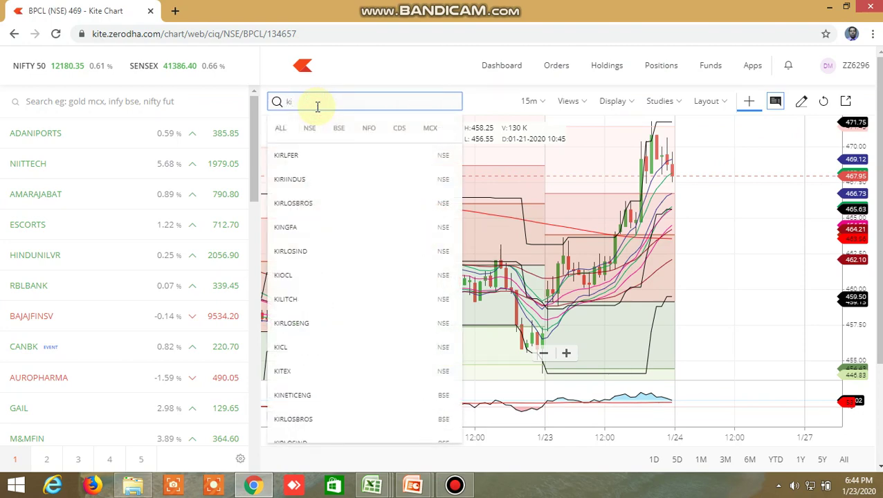
pyautogui.write('kite')
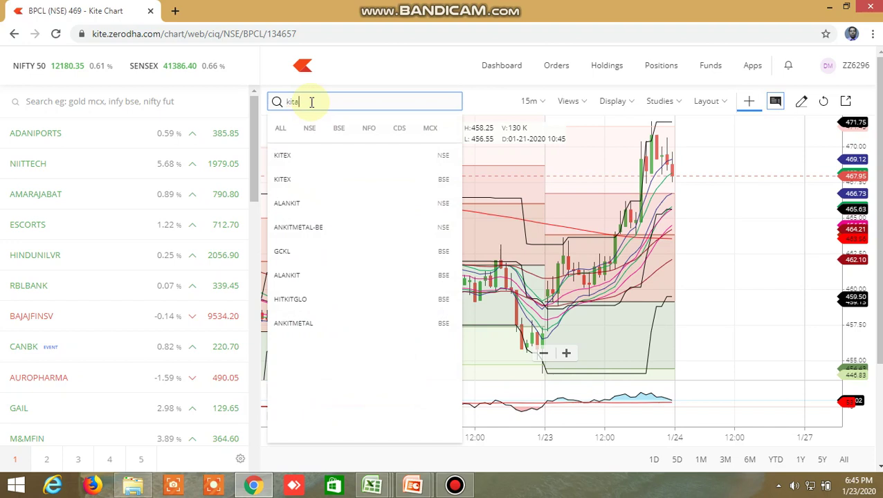
pyautogui.press('BackSpace')
pyautogui.press('BackSpace')
pyautogui.press('BackSpace')
pyautogui.write('0')
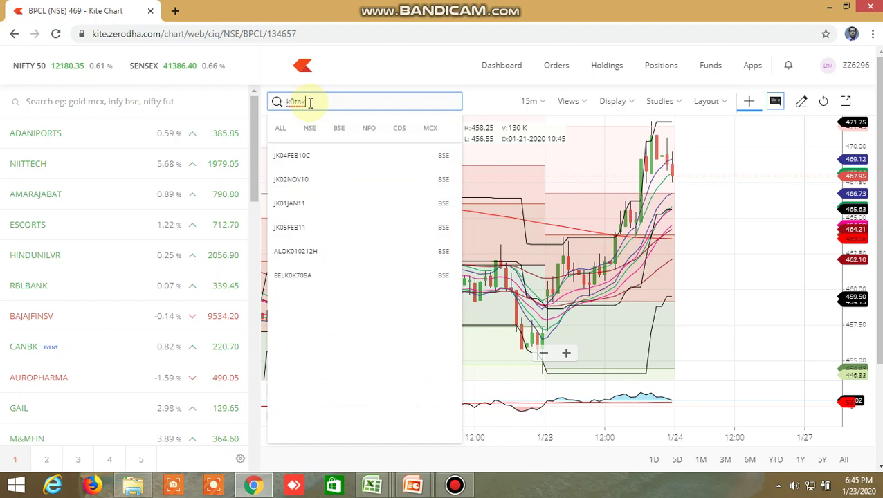
pyautogui.press('BackSpace')
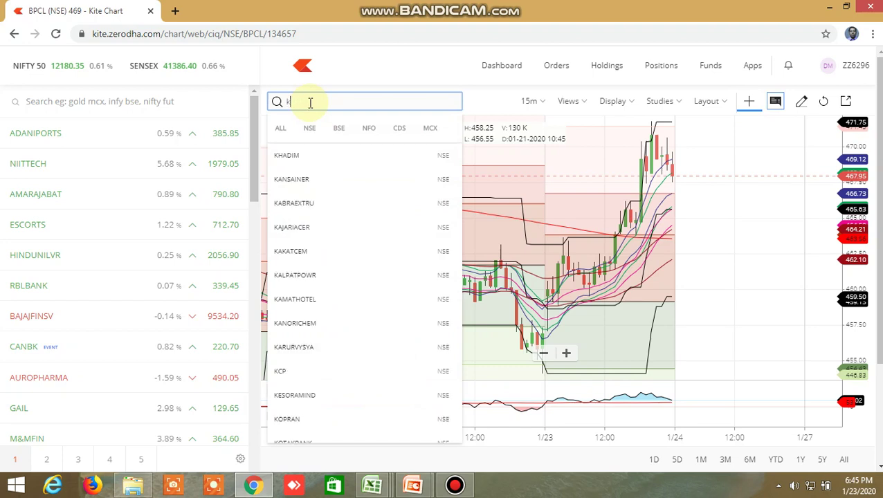
pyautogui.write('otak')
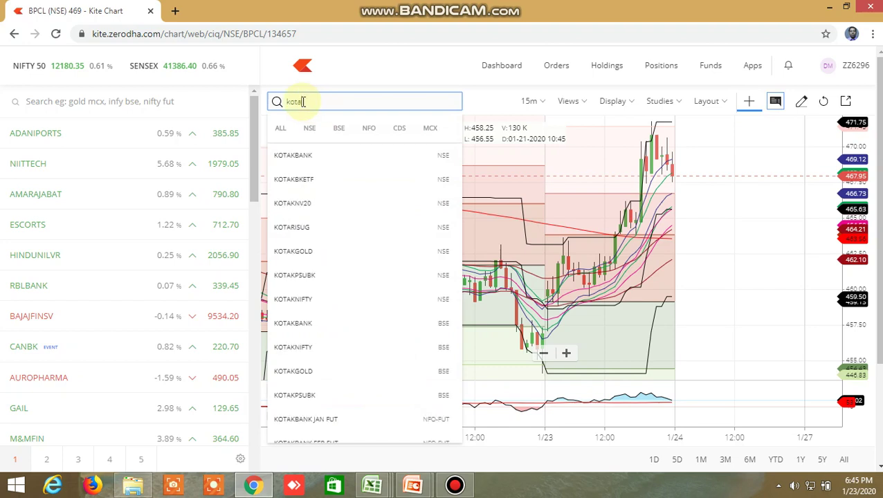
pyautogui.write('bank')
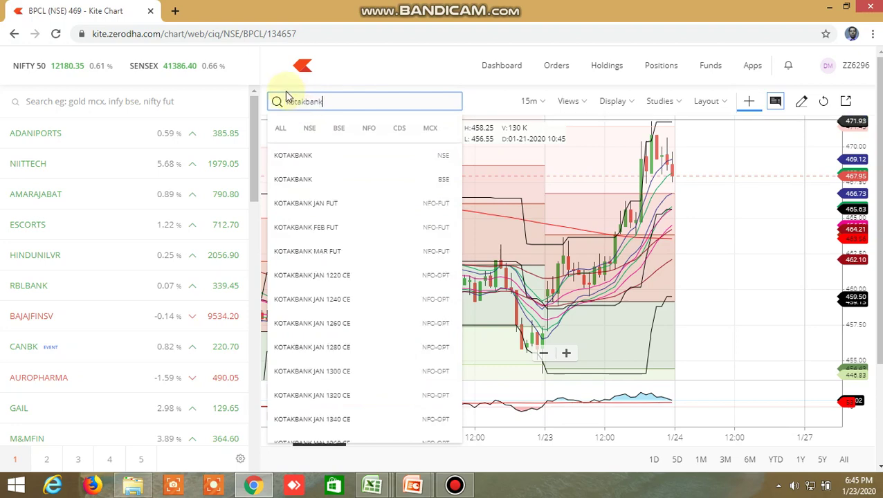
pyautogui.click(319, 159)
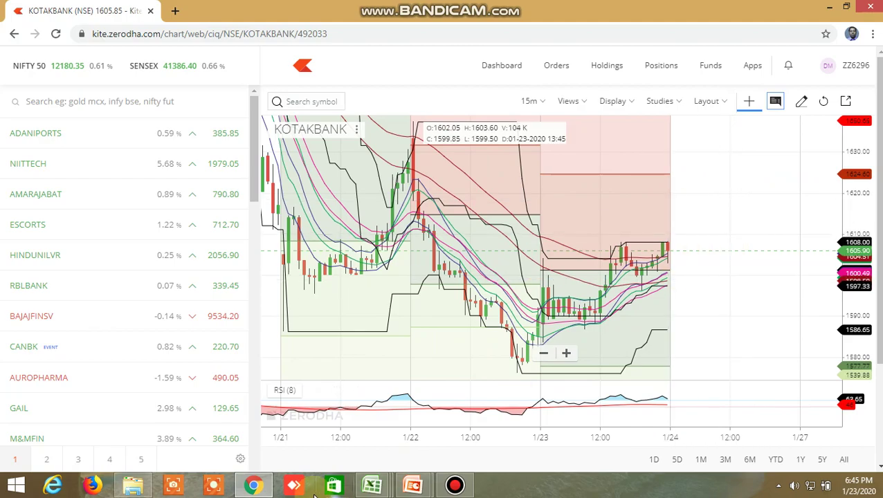
# Look up KOTAKBANK's high and low in the Excel screener workbook and compare them with its 15-minute chart in Kite.
pyautogui.moveTo(376, 490)
pyautogui.click(433, 424)
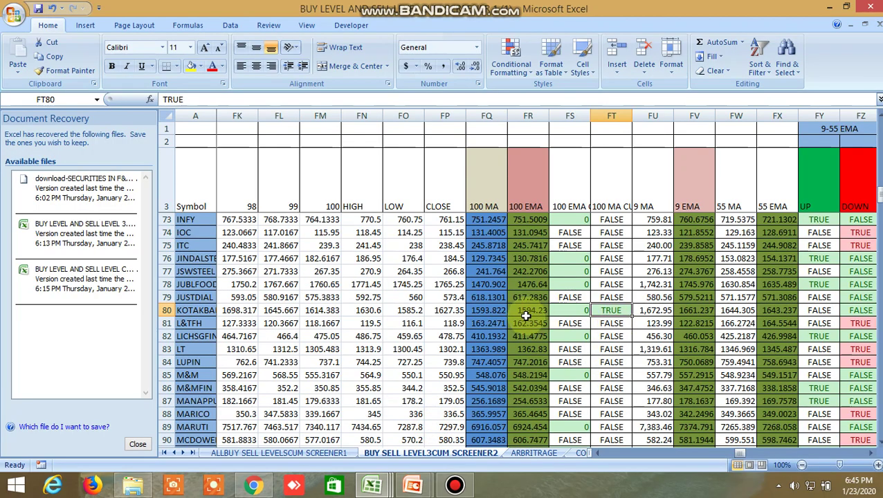
pyautogui.click(366, 308)
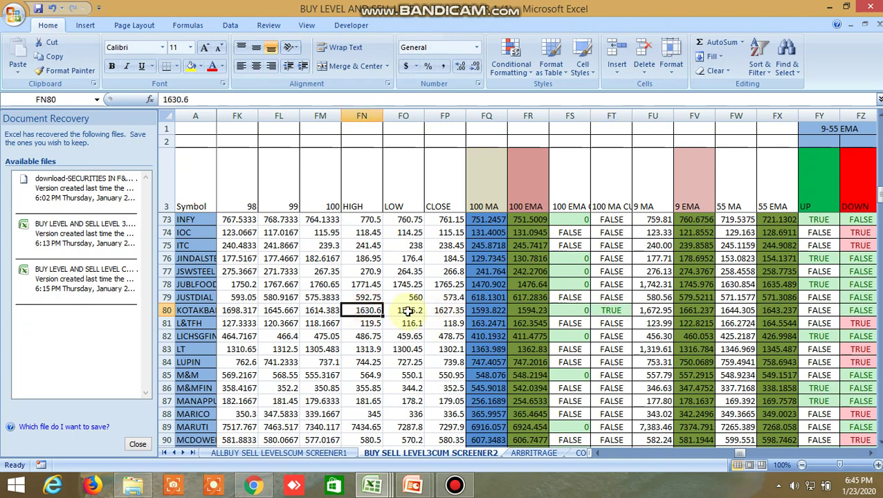
pyautogui.click(408, 311)
pyautogui.click(254, 486)
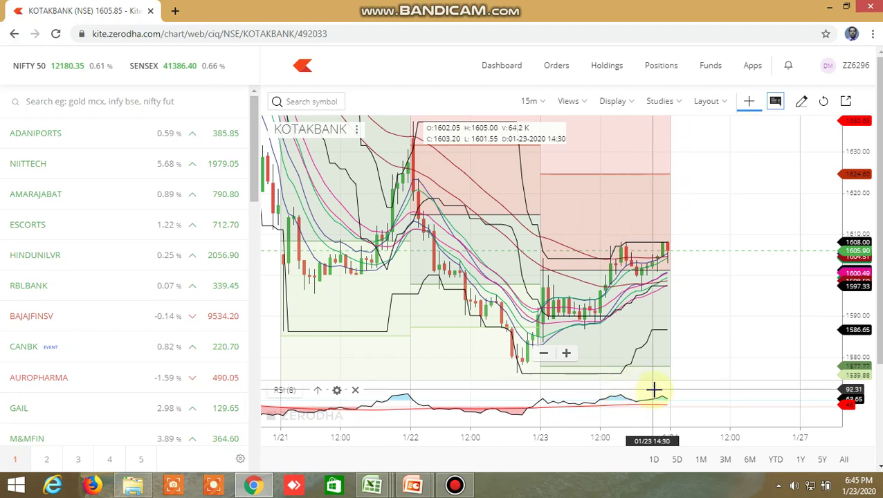
# Switch to the screener workbook in Excel and open the INSIDE THE BAR WITH NR7 sheet.
pyautogui.moveTo(372, 484)
pyautogui.click(434, 427)
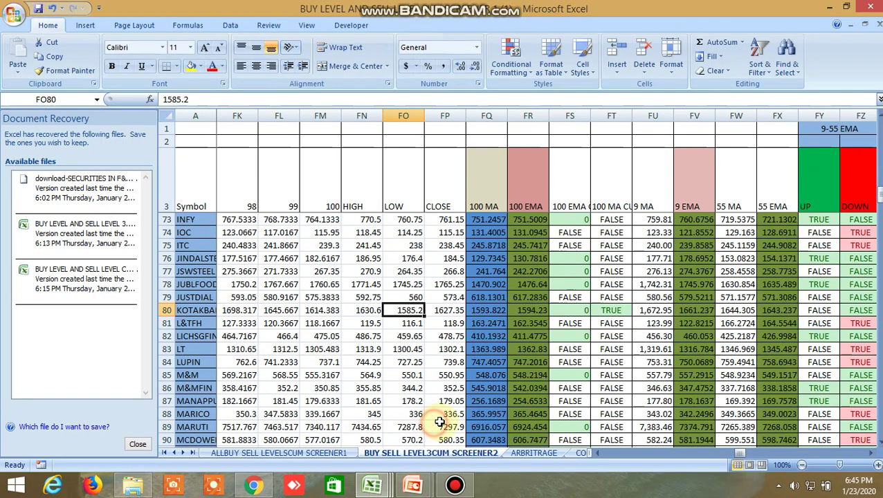
pyautogui.click(578, 455)
pyautogui.click(578, 453)
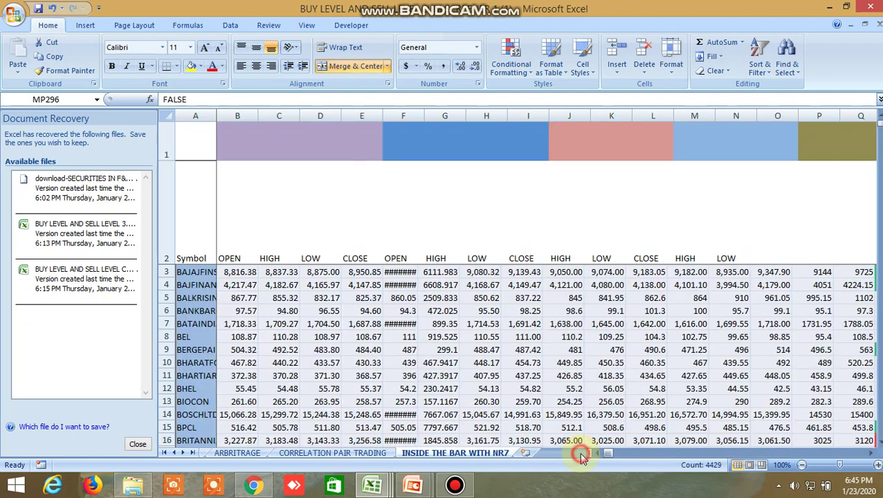
# Scan the INSIDE THE BAR columns (1 DAY, 2 DAY, NR7, NR4) for stocks marked TRUE, from ACC down to FEDERALBNK.
pyautogui.moveTo(598, 453); pyautogui.dragTo(623, 454)
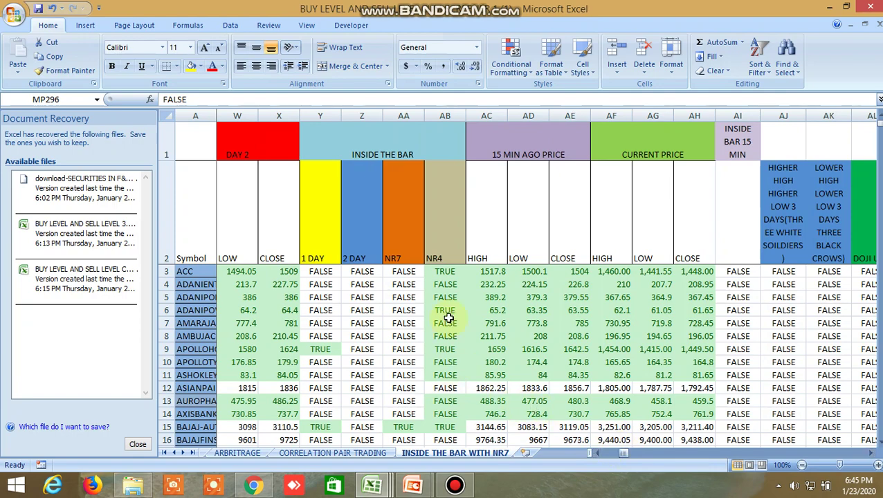
pyautogui.scroll(-4, 448, 321)
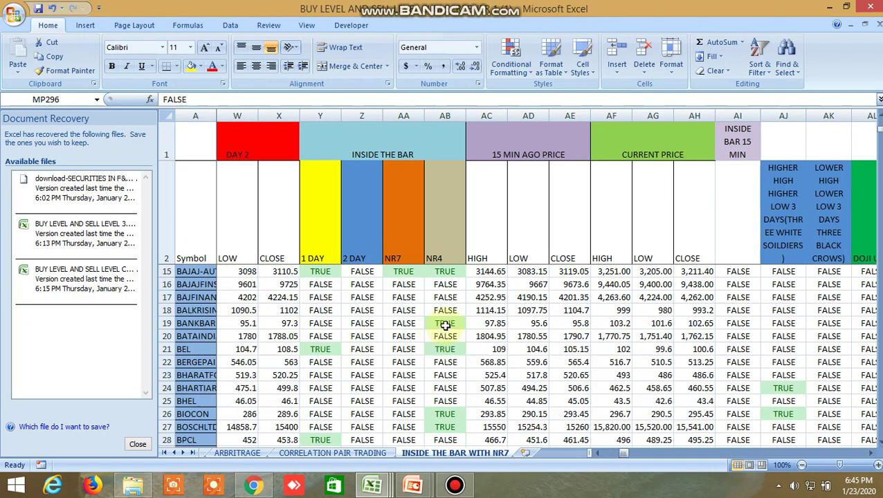
pyautogui.click(330, 352)
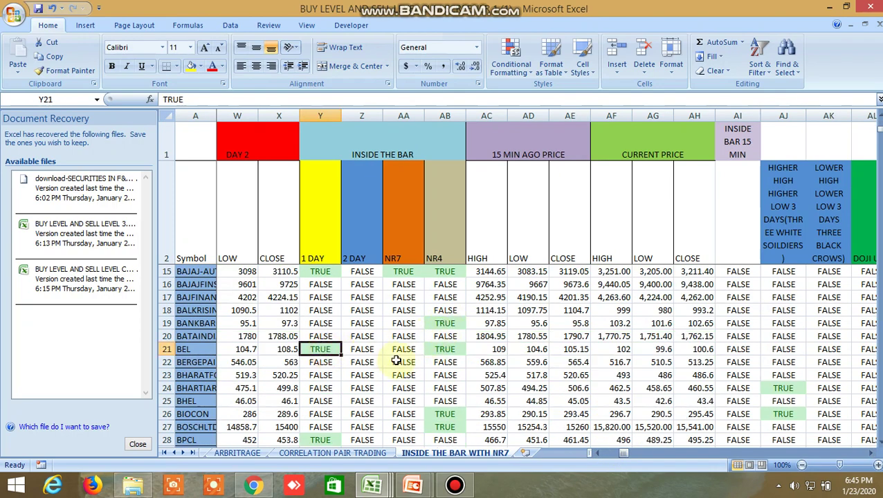
pyautogui.scroll(-3, 398, 360)
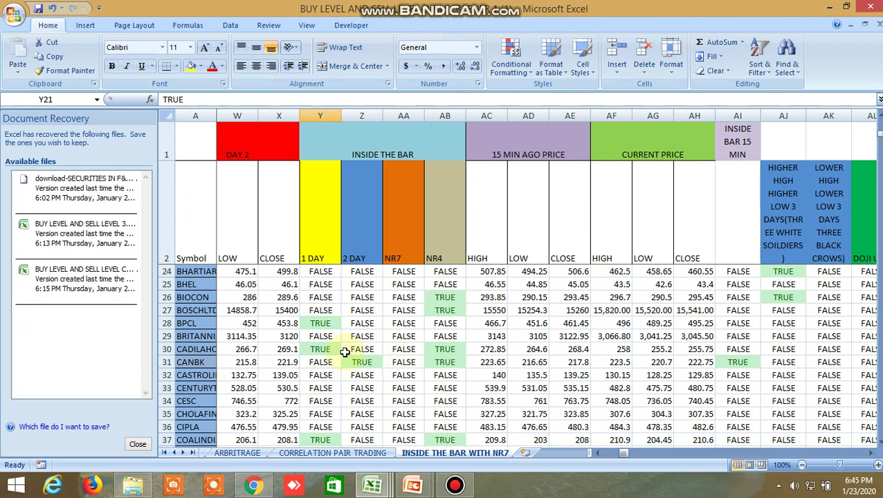
pyautogui.scroll(-4, 380, 351)
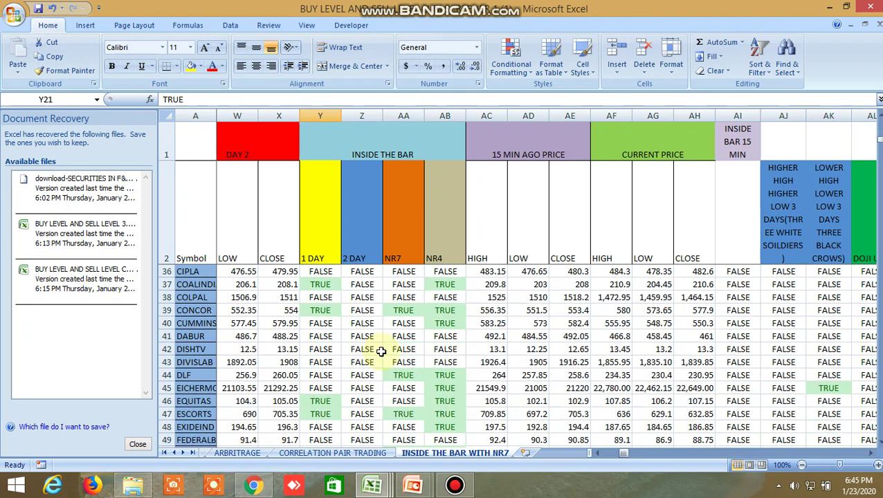
# Examine CONCOR's 1 DAY, NR7 and NR4 flags in row 39.
pyautogui.click(318, 311)
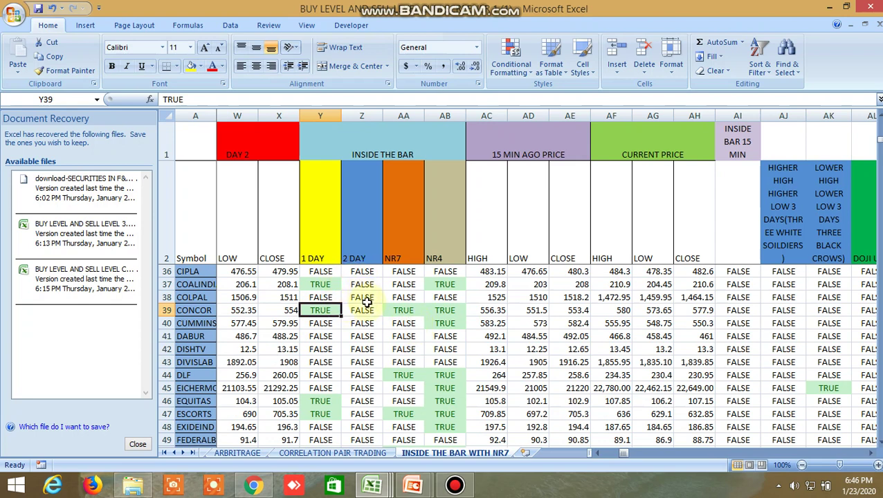
pyautogui.click(407, 310)
pyautogui.click(438, 310)
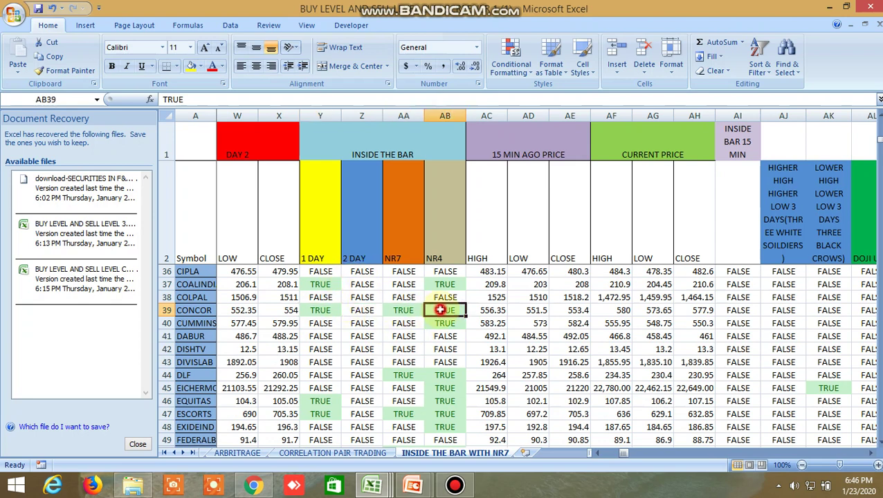
pyautogui.click(325, 311)
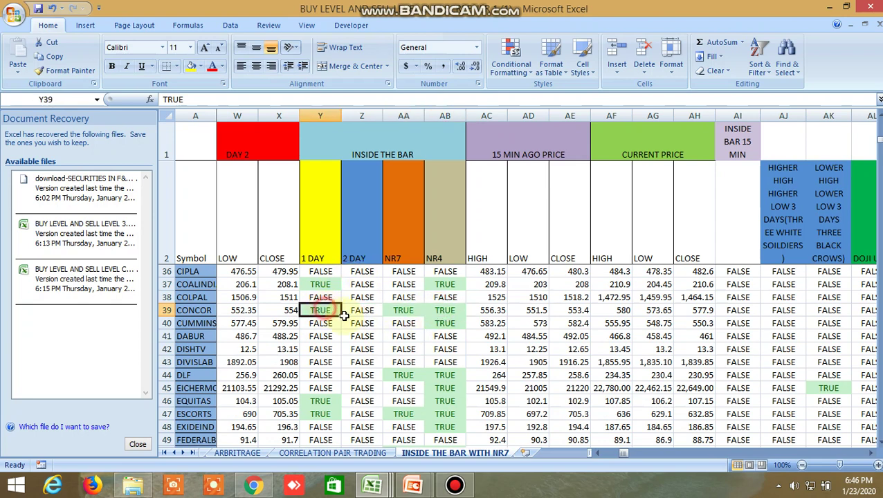
# Switch to Kite in Chrome and open the NSE chart of CONCOR through the chart's symbol search.
pyautogui.click(253, 485)
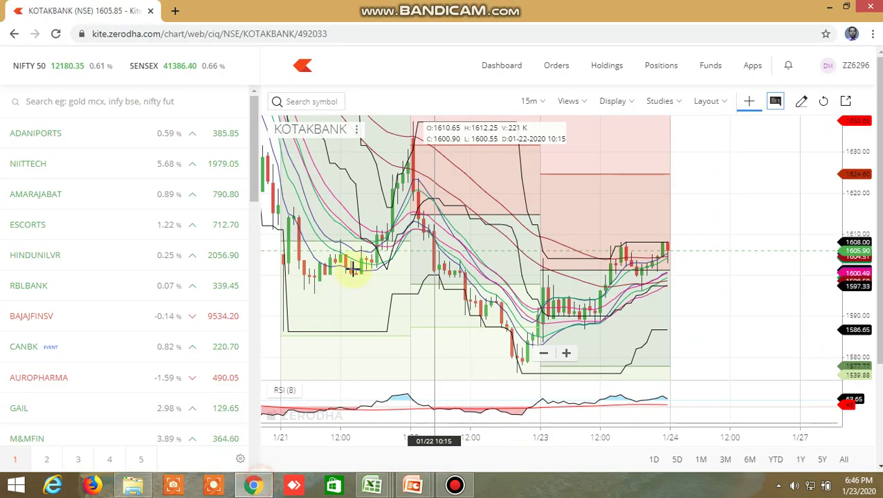
pyautogui.click(314, 102)
pyautogui.write('con')
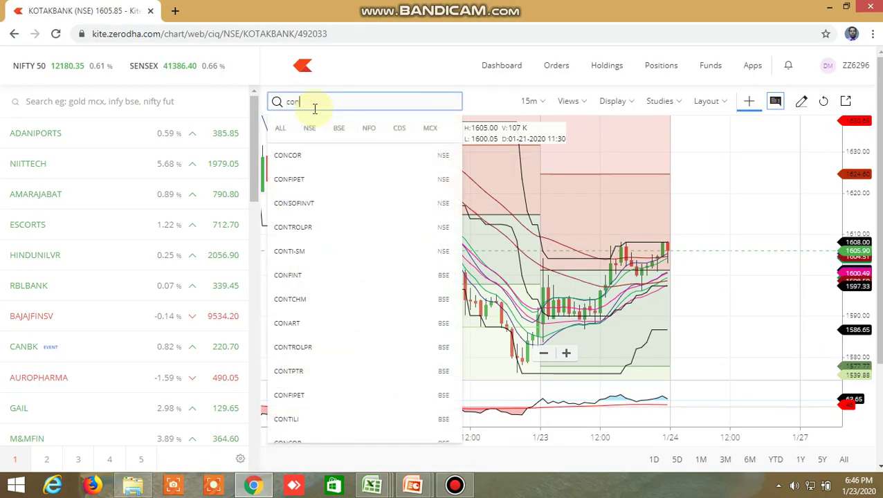
pyautogui.write('co')
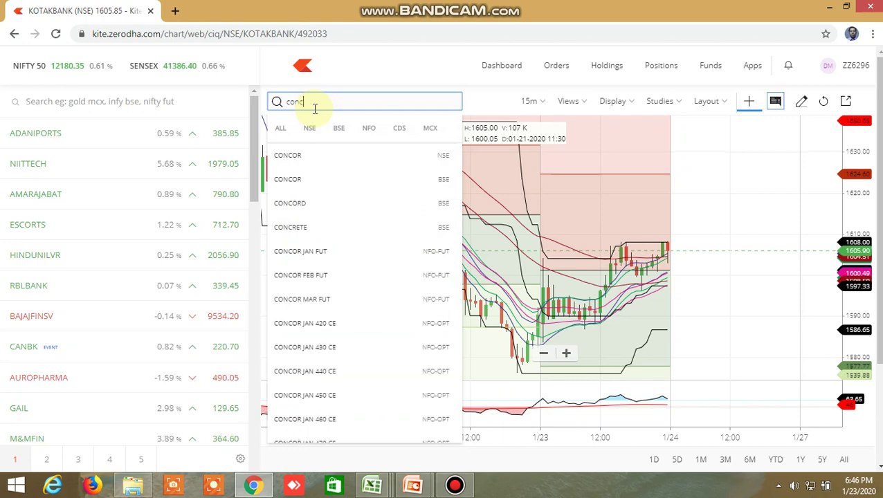
pyautogui.click(295, 156)
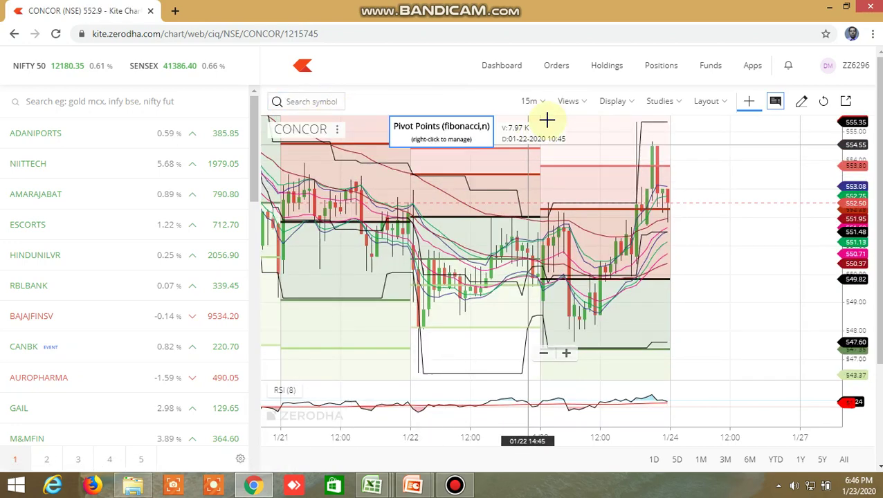
# Set CONCOR's chart interval to 1 day and examine its January candles up to 23 January up close.
pyautogui.click(538, 104)
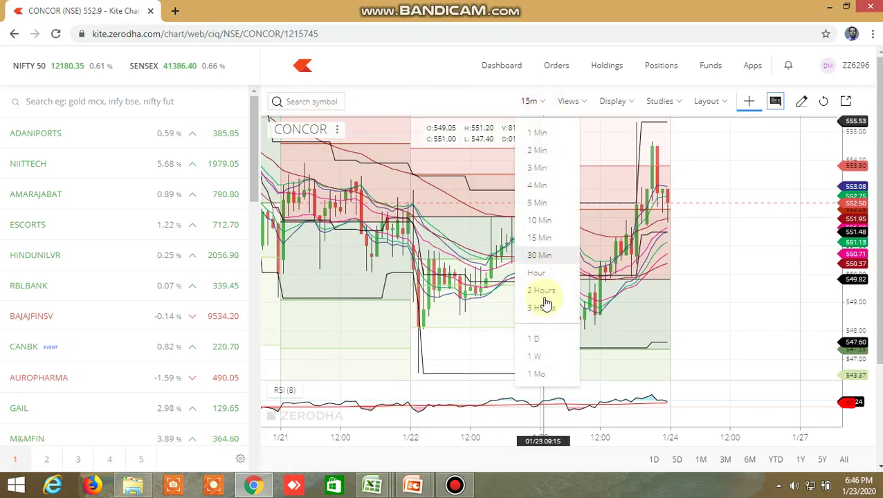
pyautogui.click(544, 339)
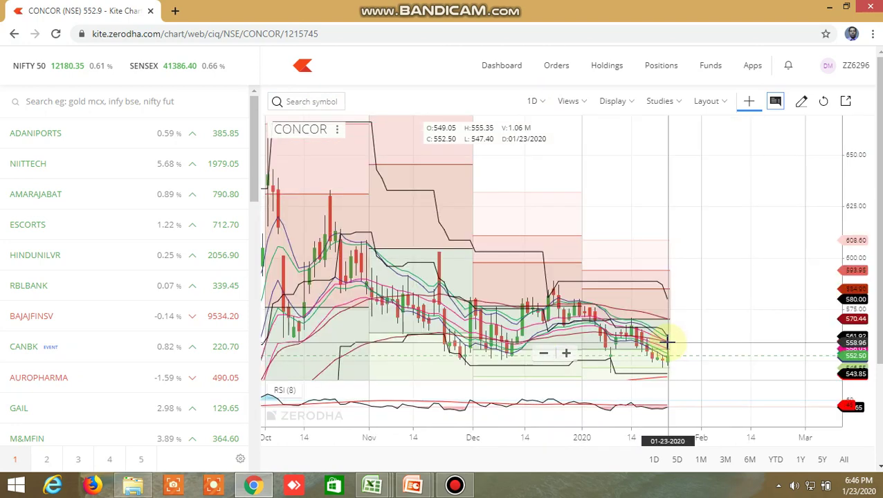
pyautogui.scroll(4, 666, 338)
pyautogui.scroll(5, 681, 372)
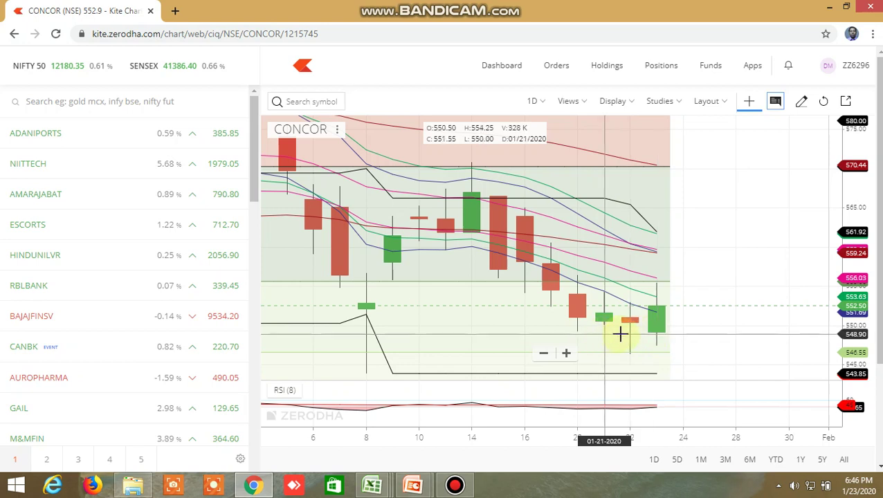
# Switch to the screener workbook in Excel and scan the INSIDE THE BAR flags from CONCOR down to HINDPETRO.
pyautogui.moveTo(372, 485)
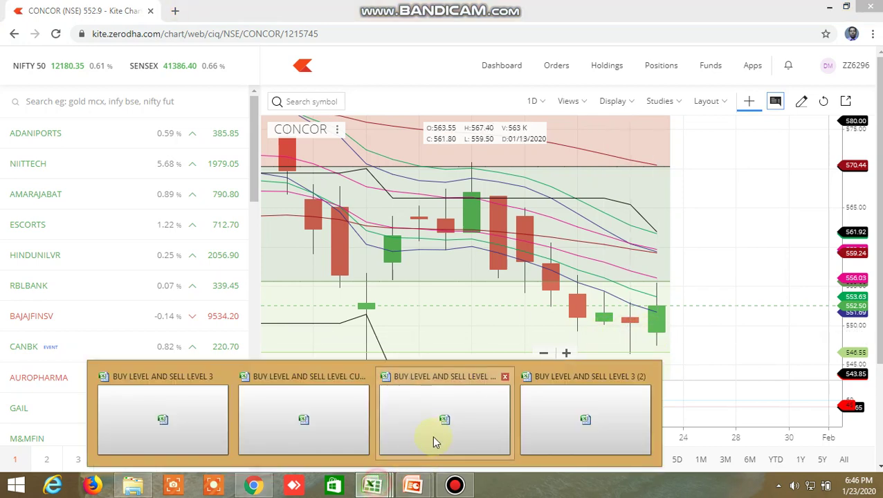
pyautogui.click(451, 425)
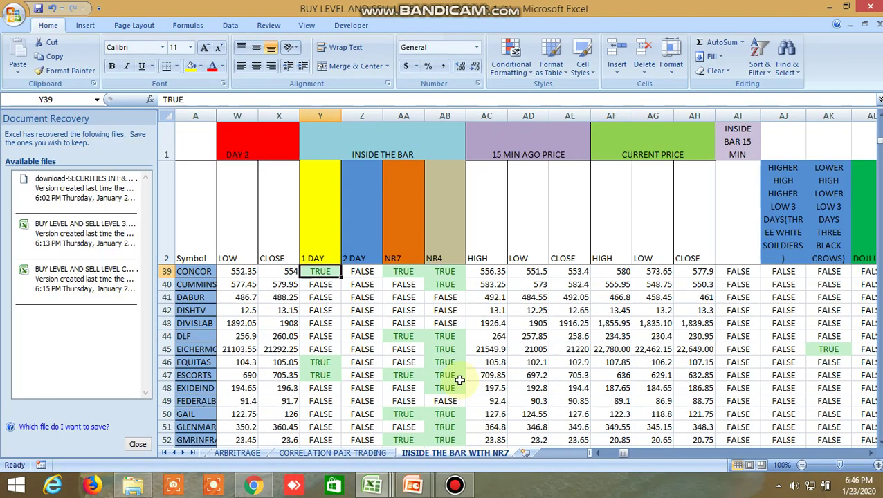
pyautogui.click(323, 361)
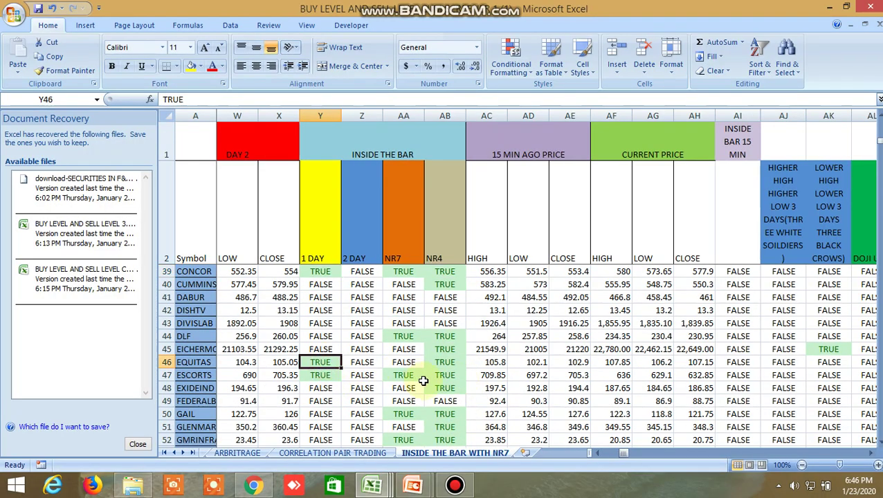
pyautogui.scroll(-3, 402, 395)
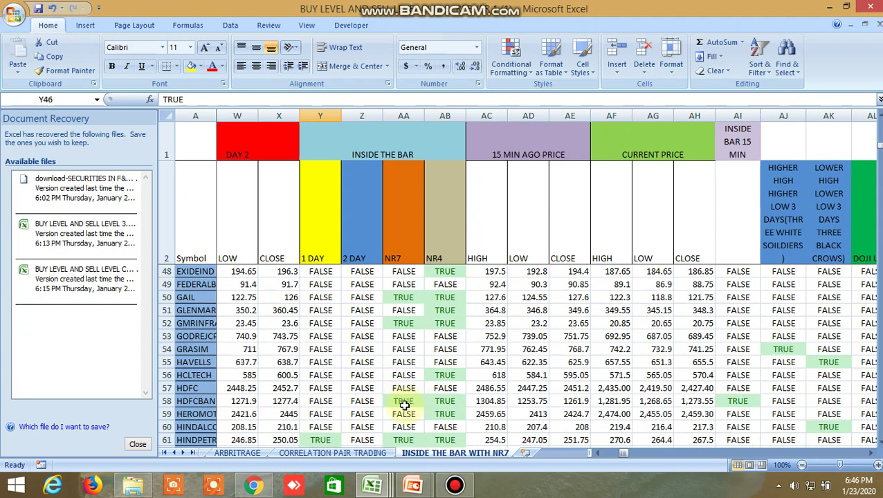
pyautogui.click(319, 438)
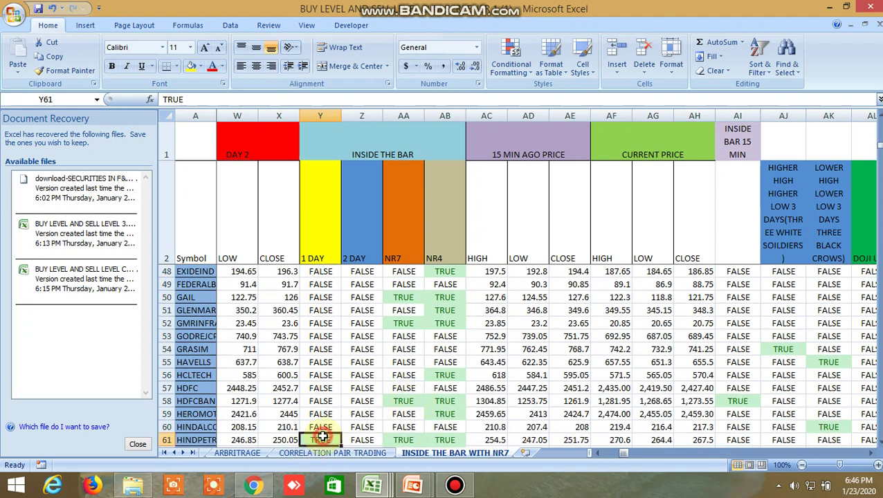
# Switch to Kite in Chrome, open the NSE daily chart of HINDALCO through the symbol search and examine its latest candles.
pyautogui.click(256, 485)
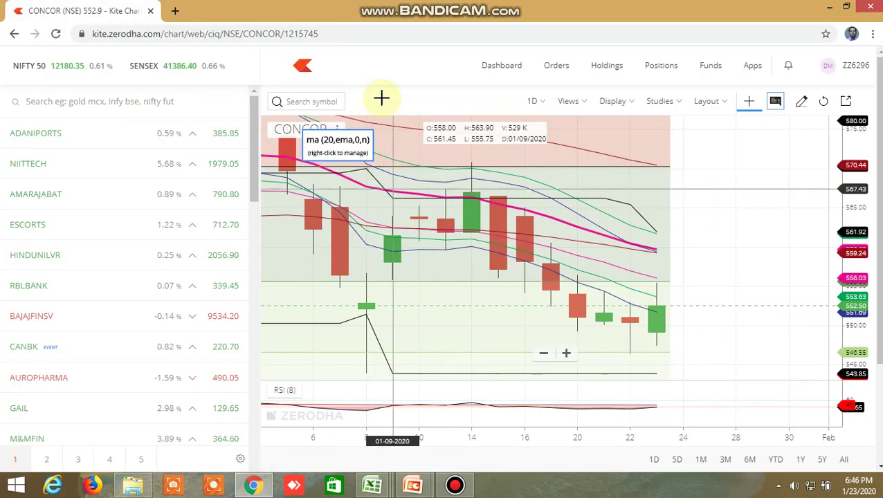
pyautogui.click(315, 102)
pyautogui.write('hi')
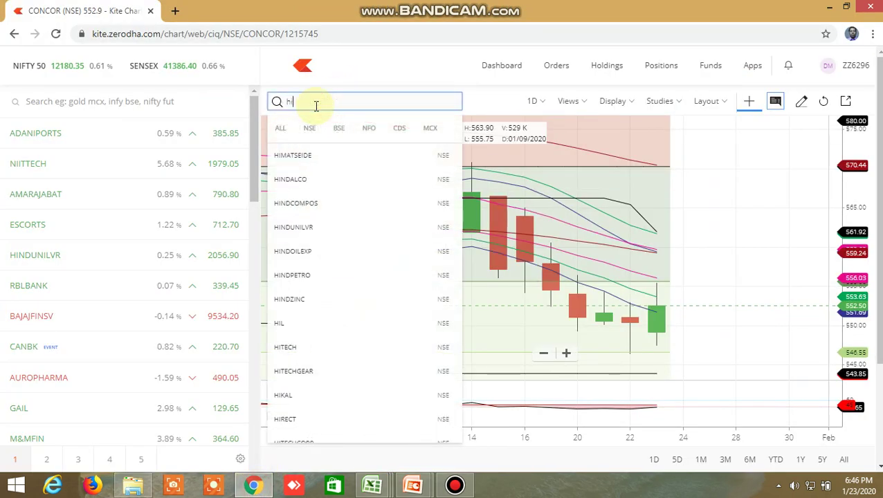
pyautogui.click(311, 184)
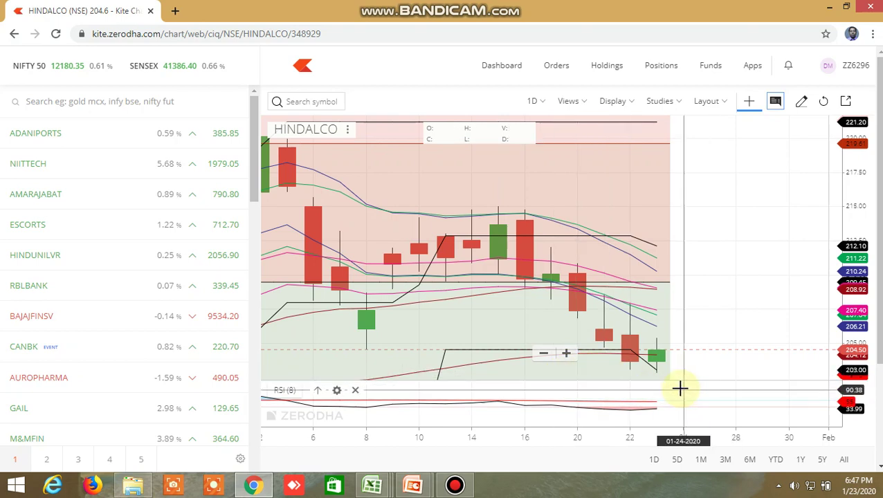
# Switch to the screener workbook in Excel and check GRASIM's three-day higher high higher low and lower high lower low flags.
pyautogui.click(374, 488)
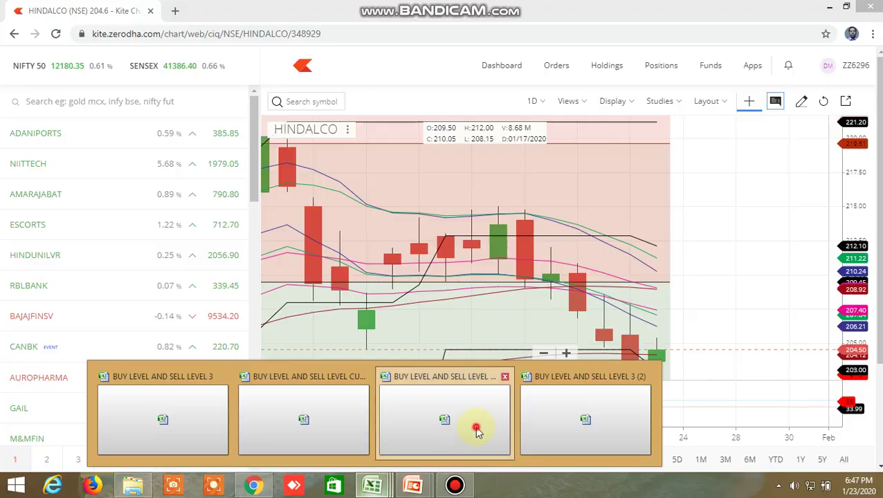
pyautogui.click(473, 428)
pyautogui.moveTo(610, 452); pyautogui.dragTo(629, 453)
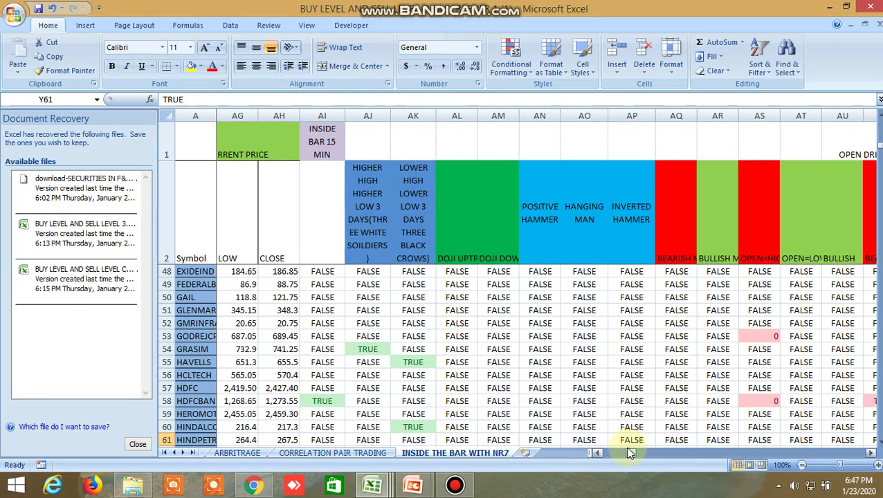
pyautogui.click(400, 352)
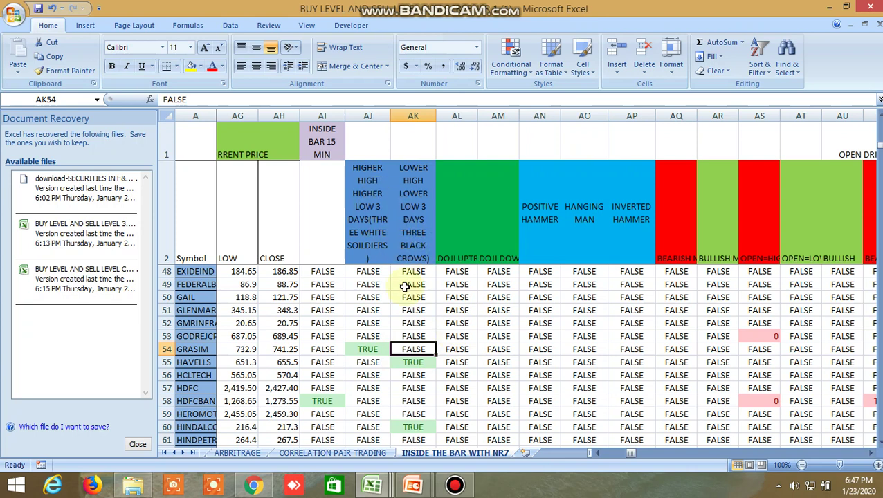
pyautogui.click(373, 350)
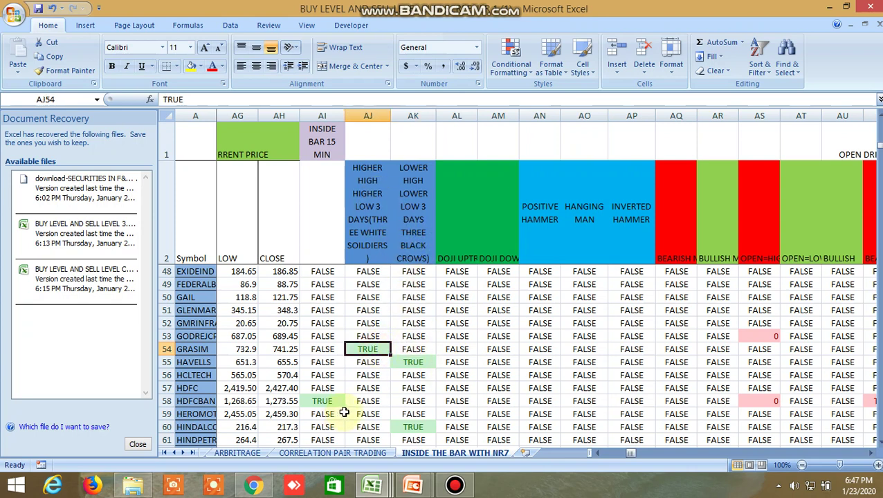
# Switch to Kite in Chrome, open the NSE daily chart of GRASIM through the symbol search and examine its latest candles.
pyautogui.click(253, 485)
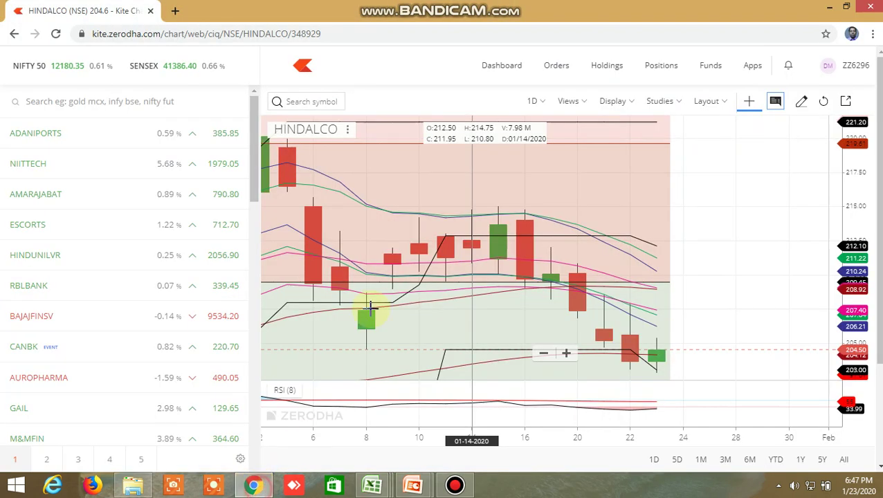
pyautogui.click(304, 104)
pyautogui.write('gr')
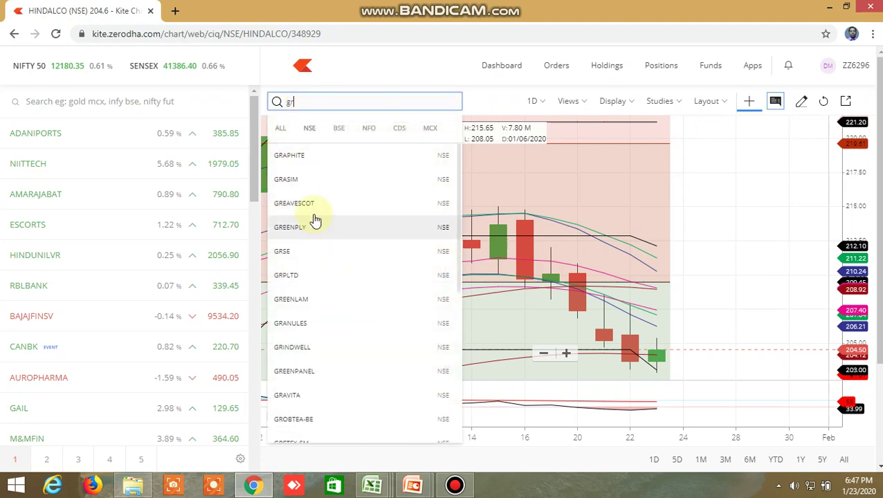
pyautogui.click(312, 181)
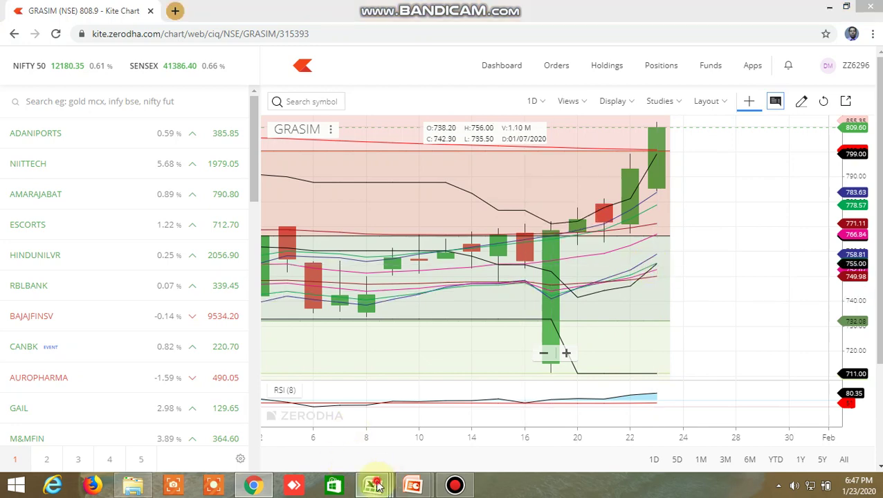
# Switch to the screener workbook in Excel and check HAVELLS' lower high lower low (three black crows) flag in column AK.
pyautogui.moveTo(372, 485)
pyautogui.click(446, 418)
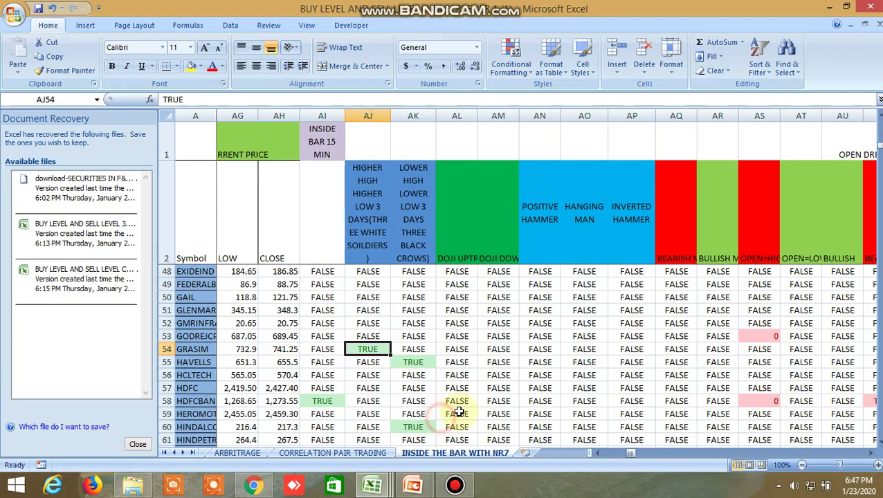
pyautogui.click(420, 362)
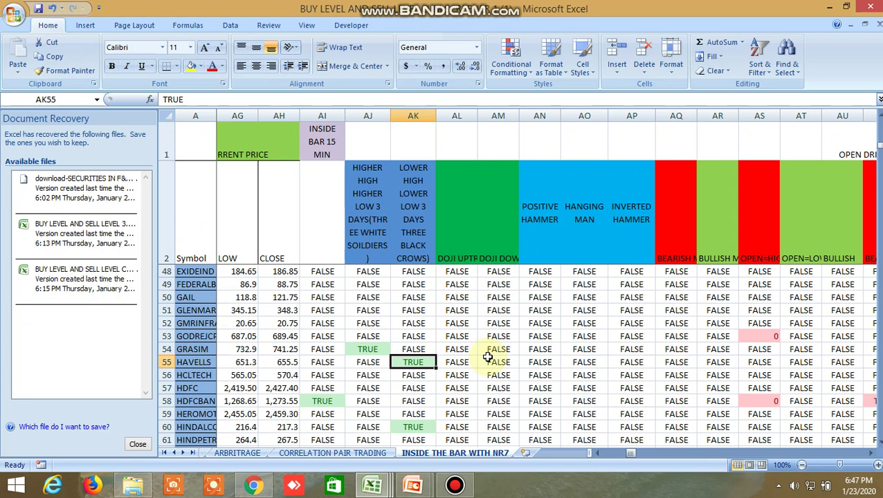
# Switch to Kite in Chrome, open the NSE daily chart of HAVELLS through the symbol search and examine its latest candles.
pyautogui.click(253, 484)
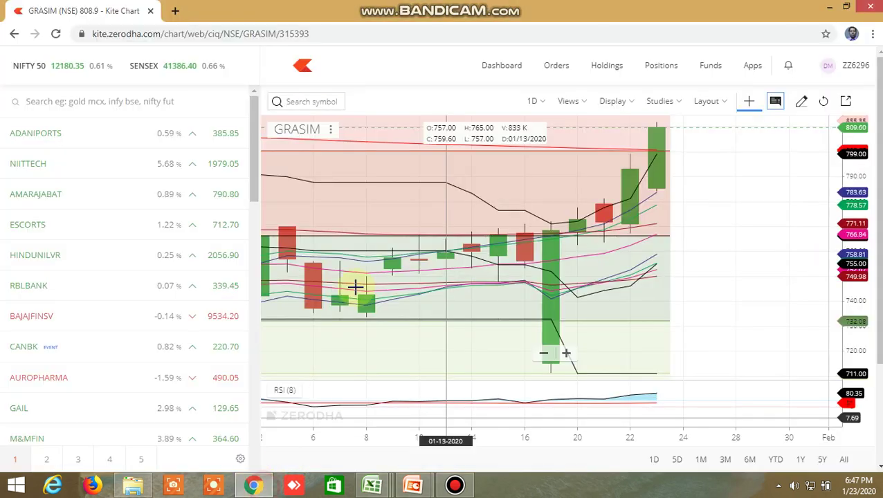
pyautogui.click(304, 105)
pyautogui.write('ha')
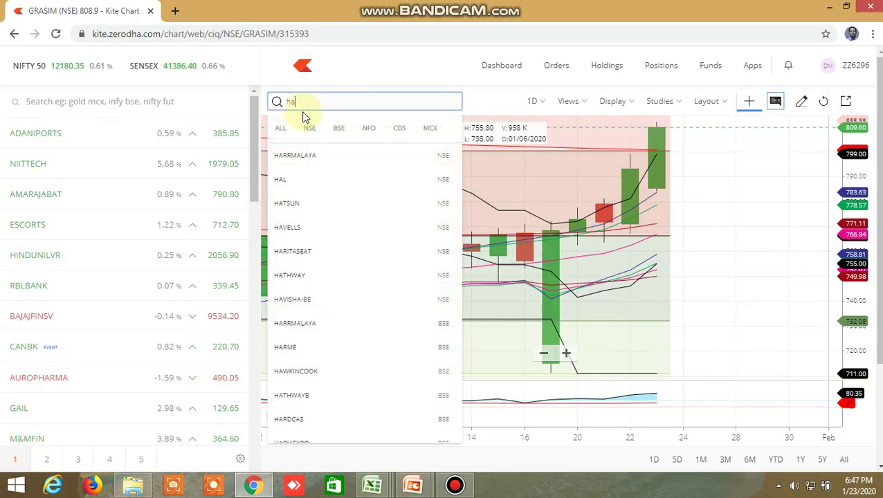
pyautogui.write('vell')
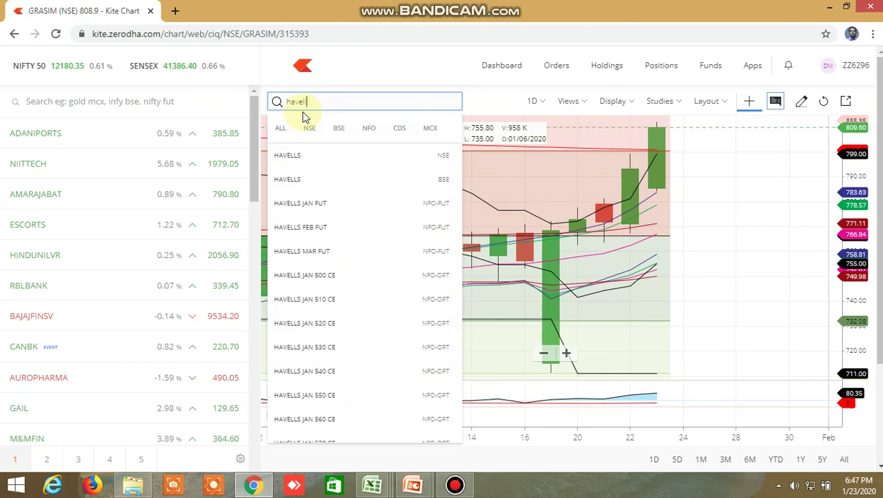
pyautogui.write('s')
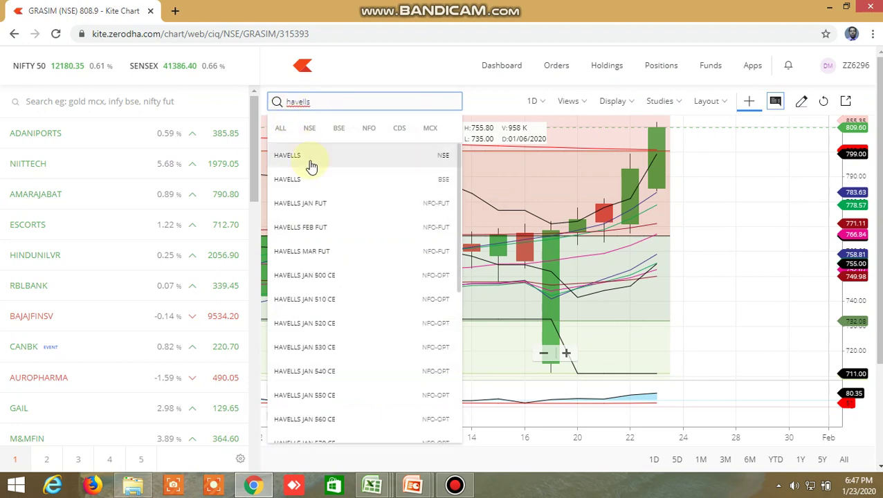
pyautogui.click(309, 156)
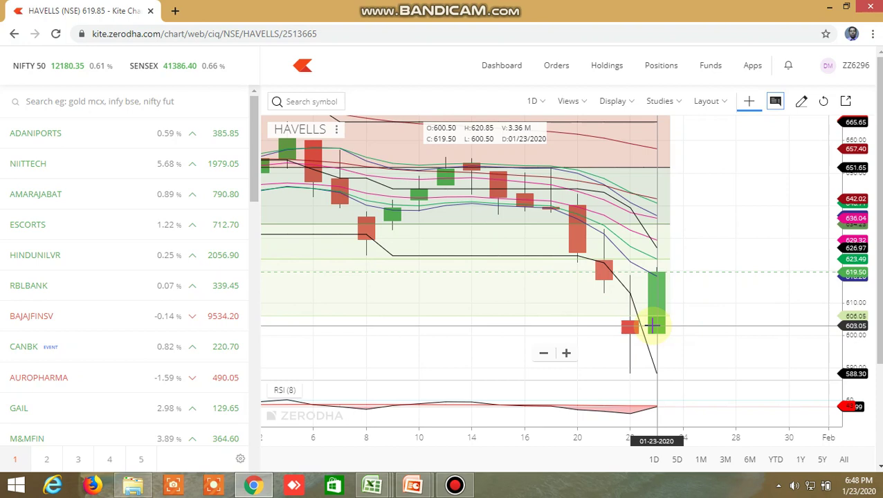
# Switch to the screener workbook in Excel and check the long tail candlestick and long body candle flags for ICICIPRULI, IDEA, IDFCFIRST and HDFC.
pyautogui.click(371, 485)
pyautogui.click(427, 434)
pyautogui.scroll(-3, 453, 366)
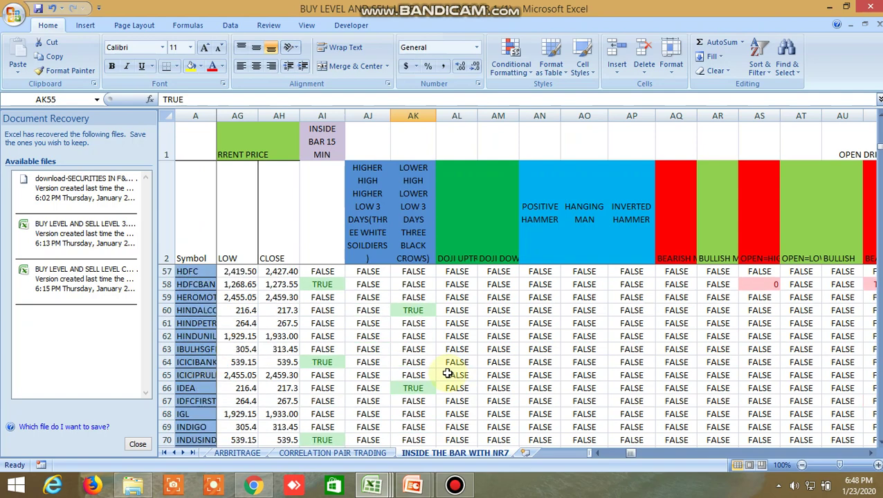
pyautogui.moveTo(631, 454); pyautogui.dragTo(649, 453)
pyautogui.click(353, 375)
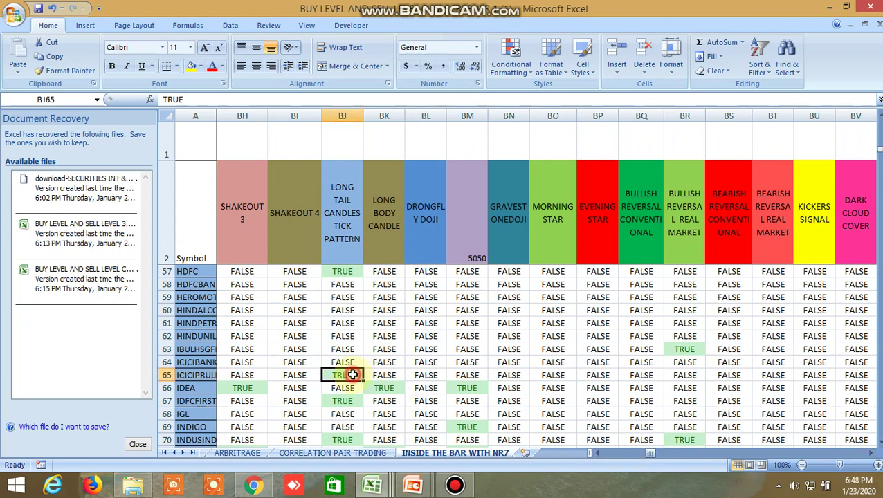
pyautogui.click(388, 389)
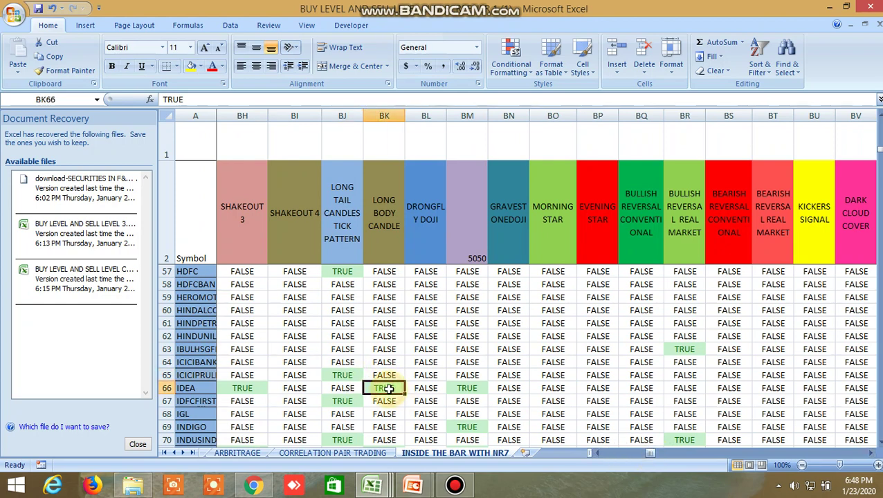
pyautogui.click(347, 402)
pyautogui.scroll(1, 361, 351)
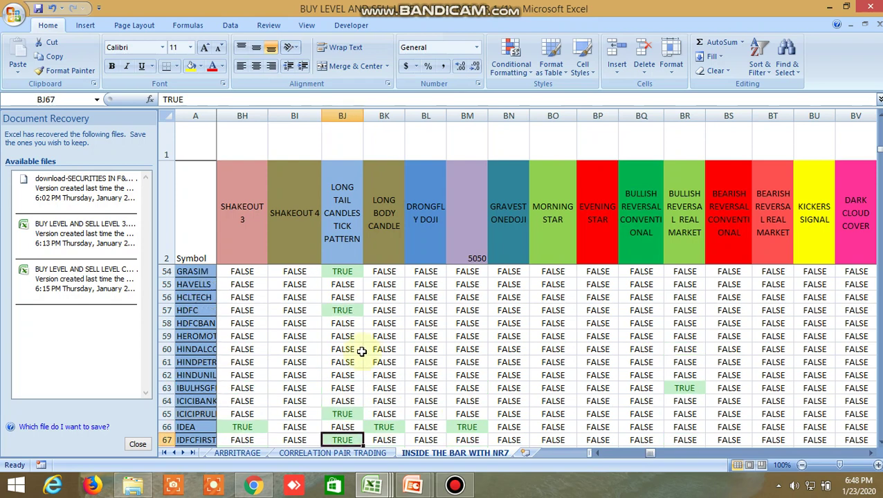
pyautogui.click(351, 308)
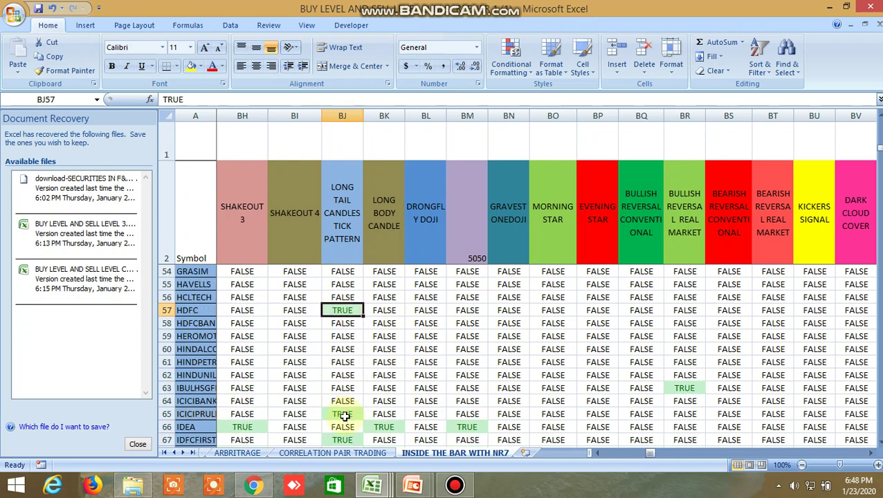
# Switch to Kite in Chrome and open the NSE daily chart of HDFC through the symbol search.
pyautogui.click(253, 486)
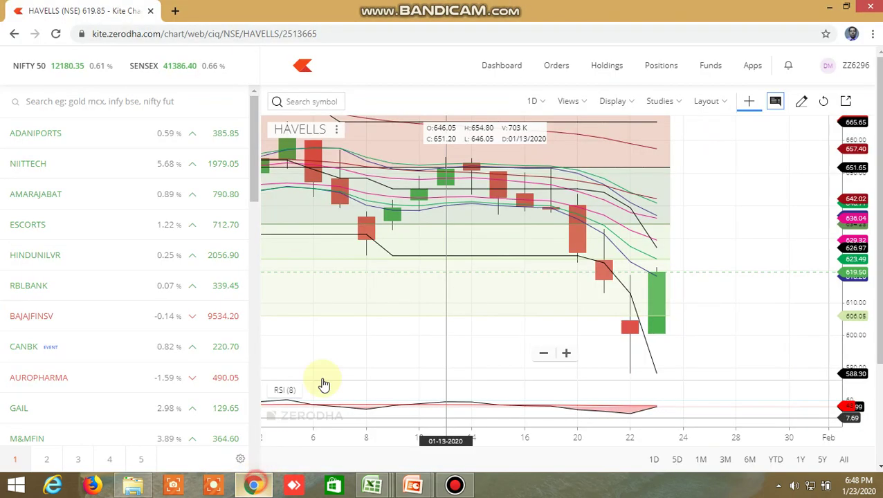
pyautogui.click(303, 103)
pyautogui.write('hdfc')
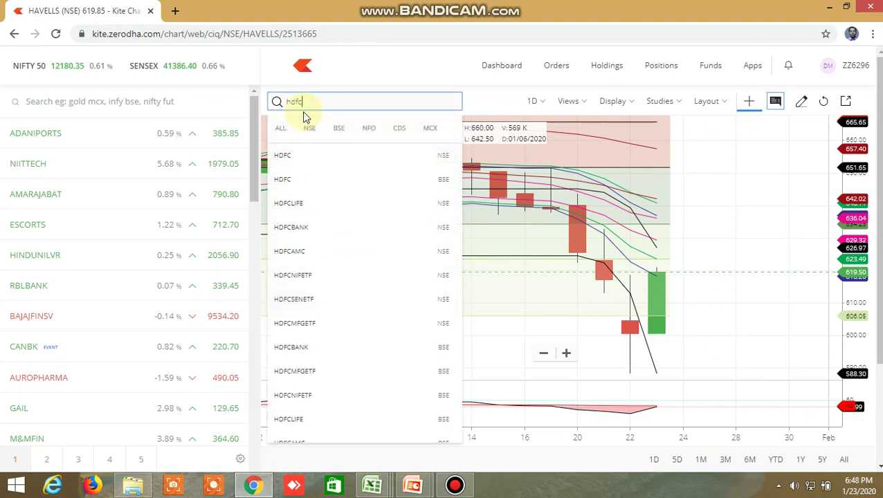
pyautogui.click(291, 161)
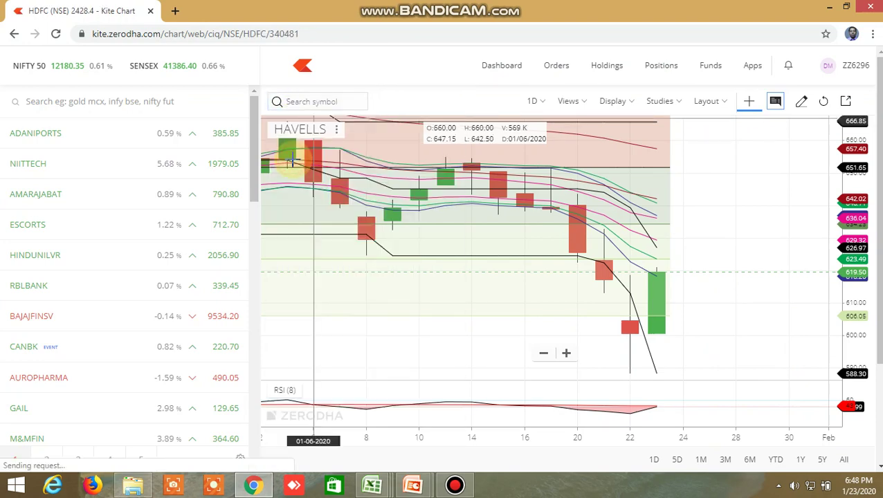